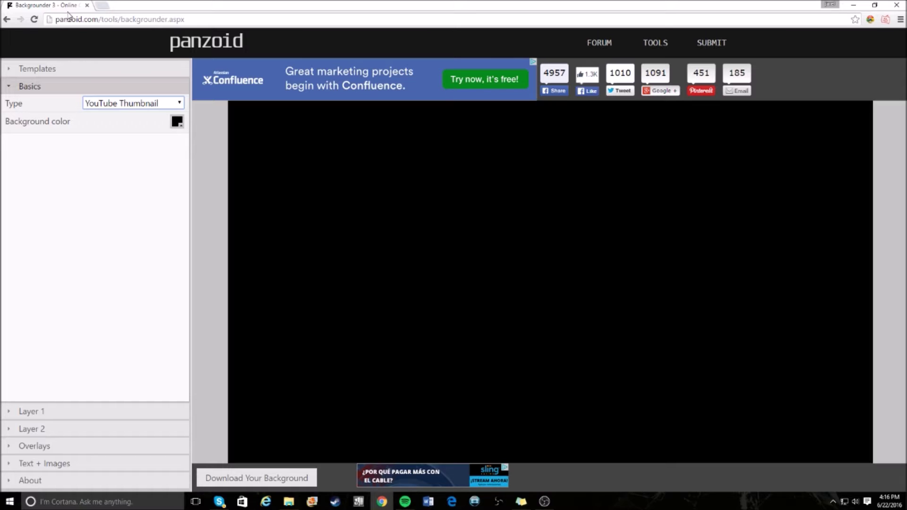
Step: Go to the Panzoid home page and open the Backgrounder 3 tool
click(208, 46)
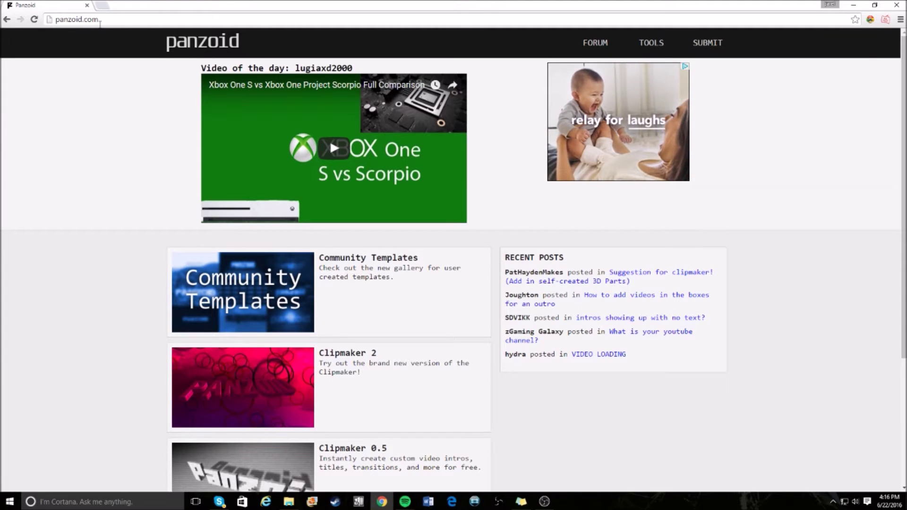
scroll(404, 373, down, 4)
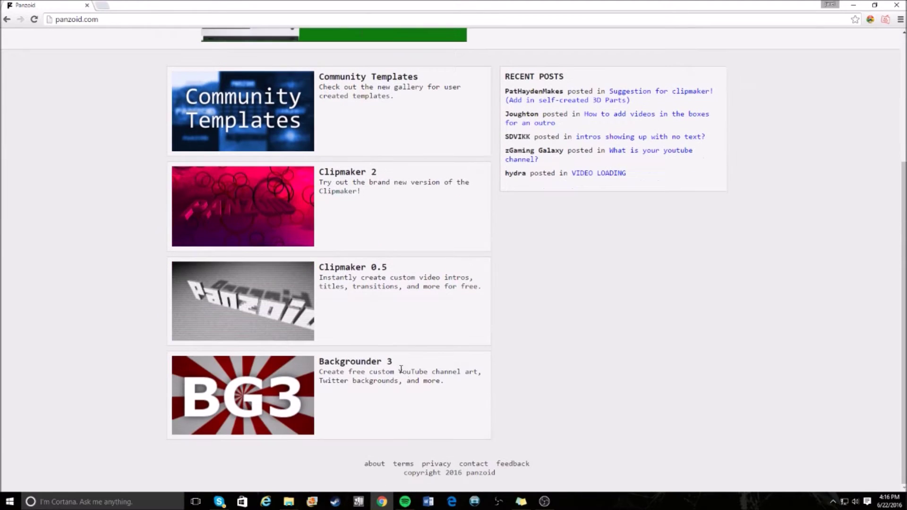
click(372, 364)
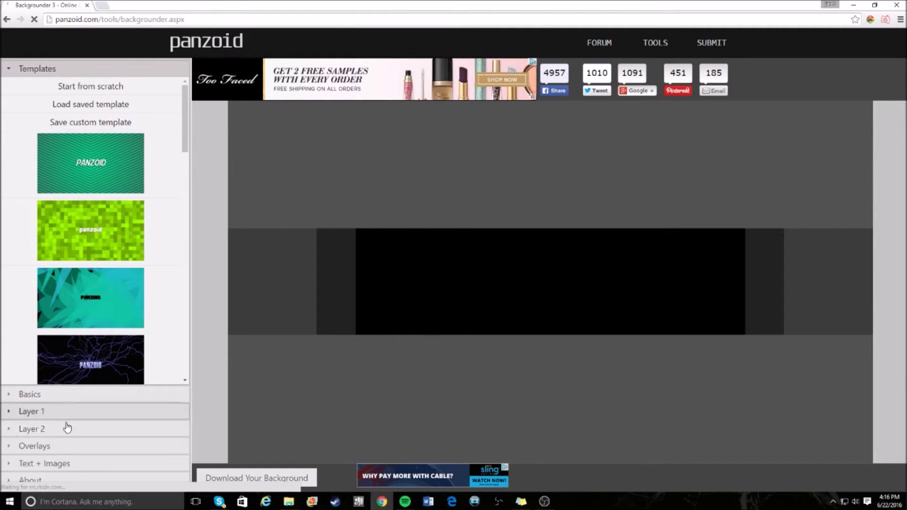
Step: Set the background type to YouTube Thumbnail in the basic settings
click(67, 396)
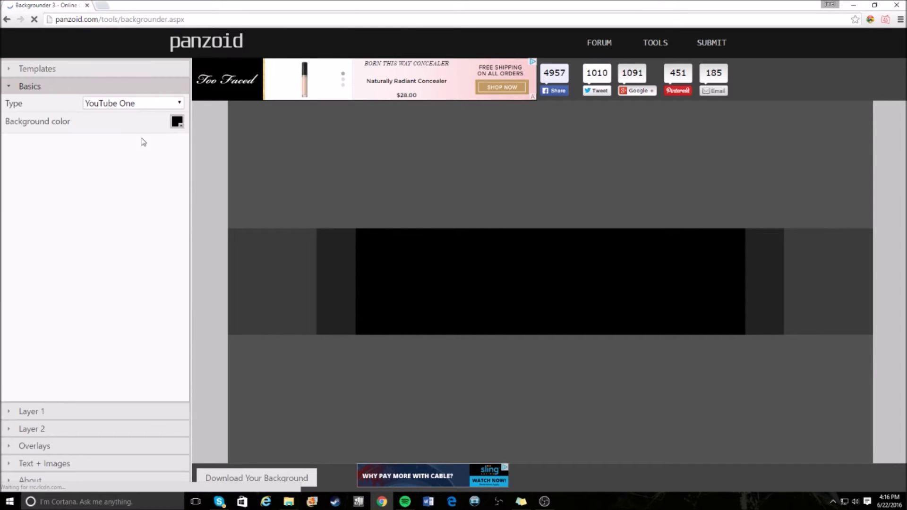
click(133, 105)
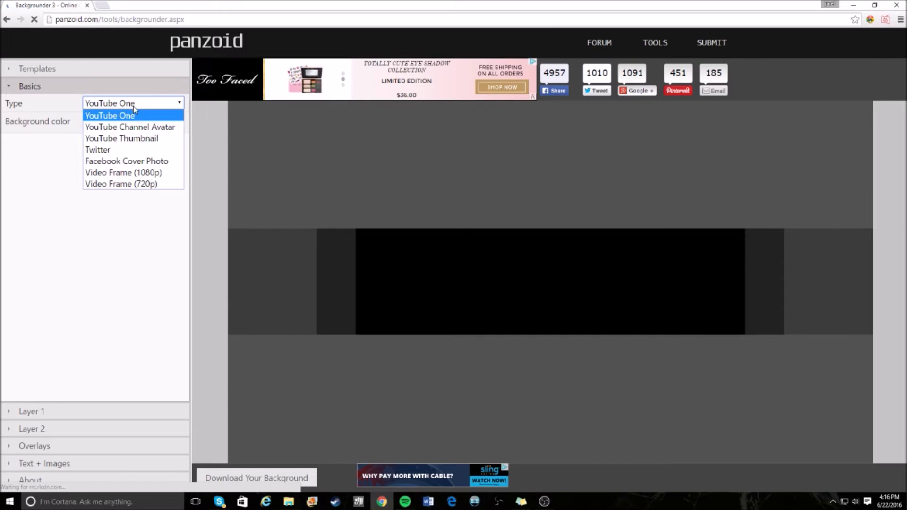
click(133, 139)
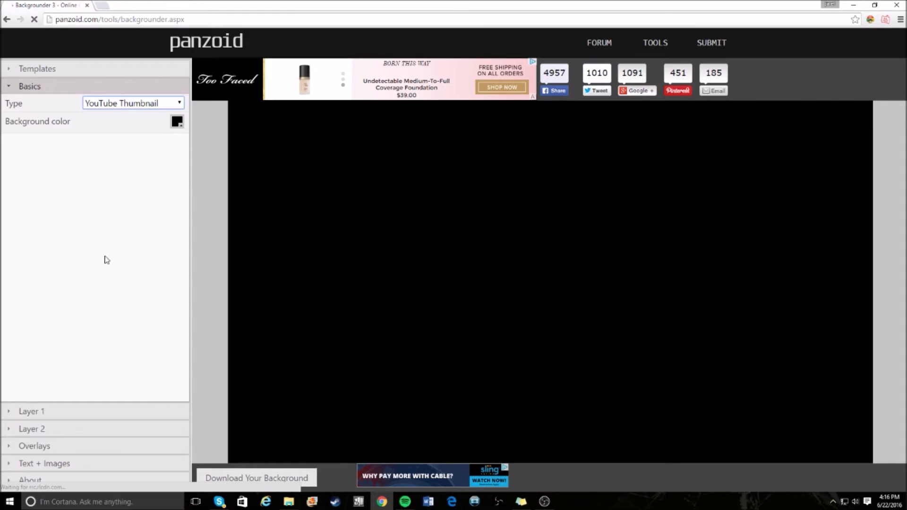
click(44, 415)
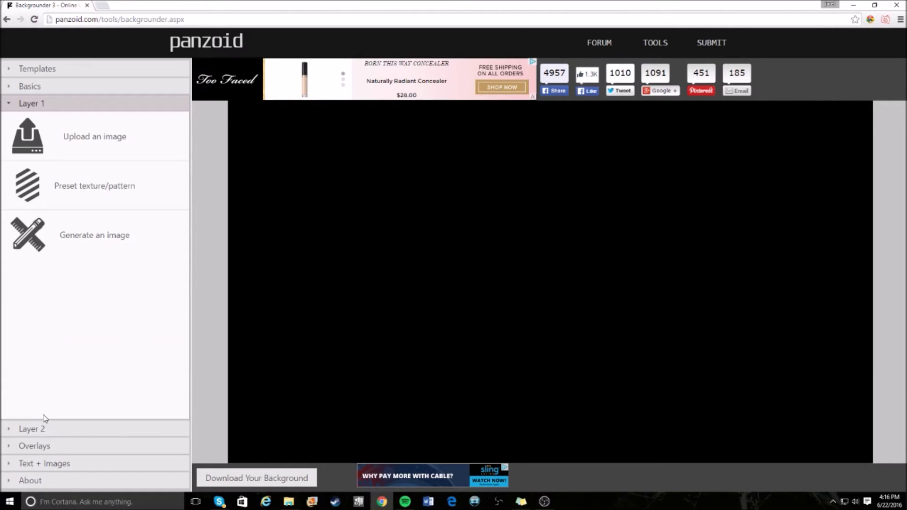
click(49, 428)
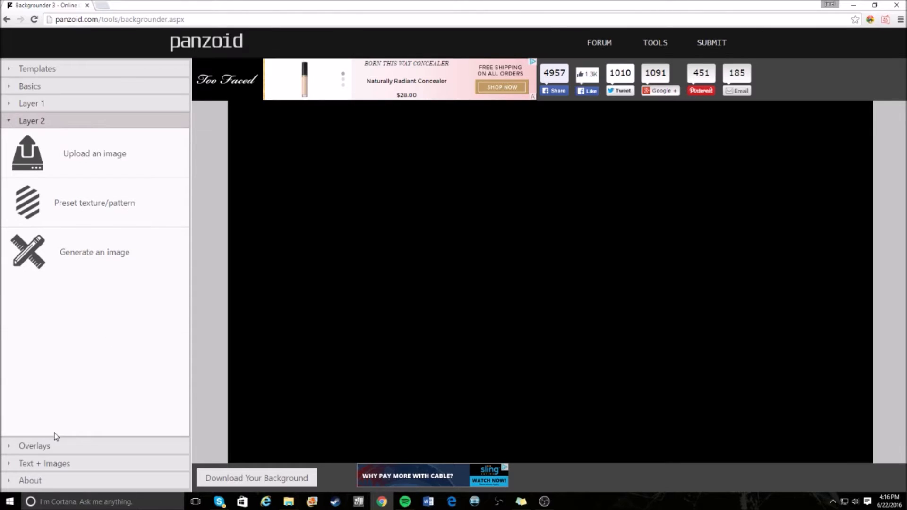
click(61, 449)
click(60, 461)
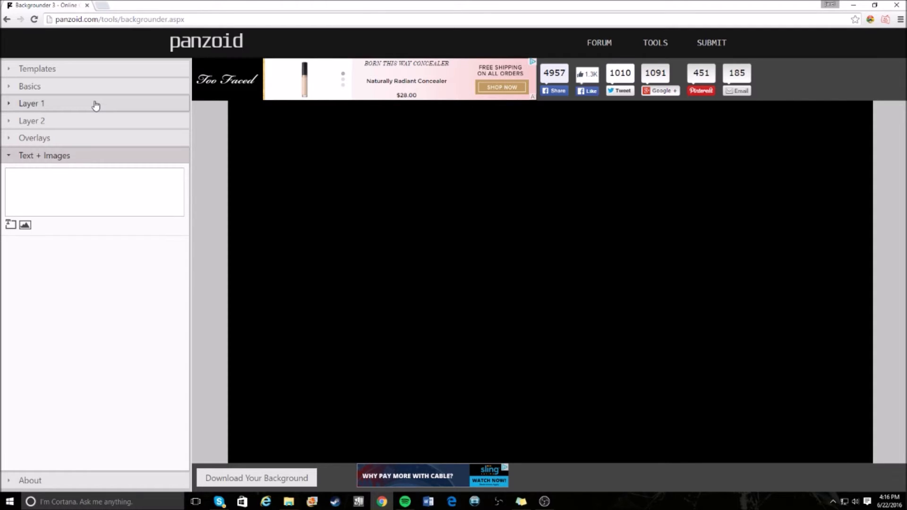
click(76, 87)
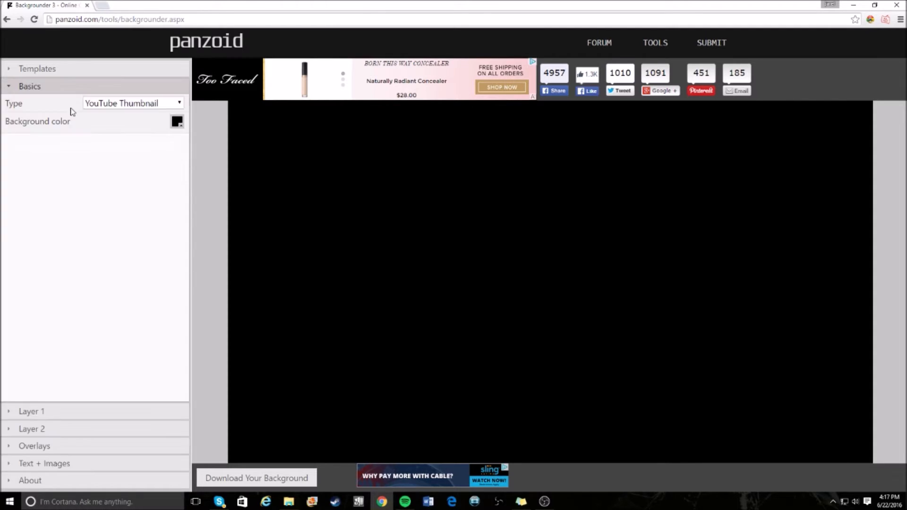
Step: Upload the image "OW (1)" from Downloads as the Layer 1 background, finding it by searching for "ow"
click(52, 410)
click(161, 167)
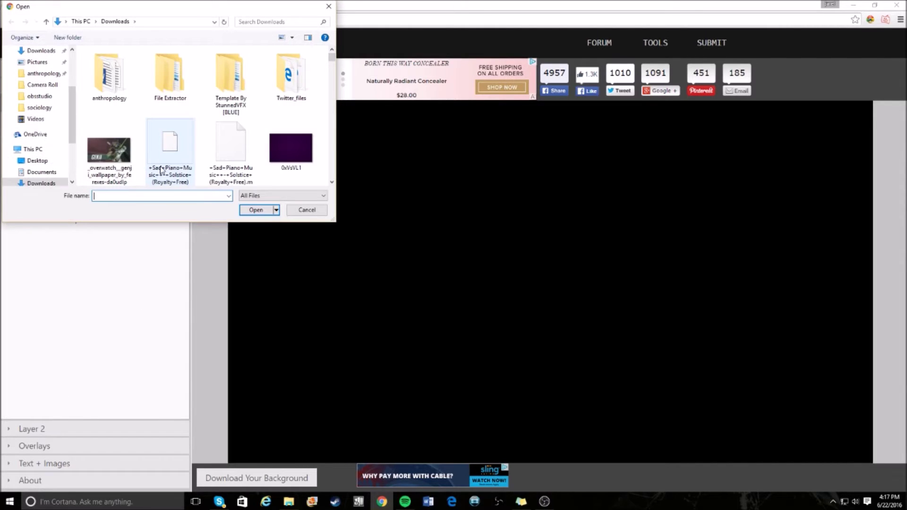
click(257, 22)
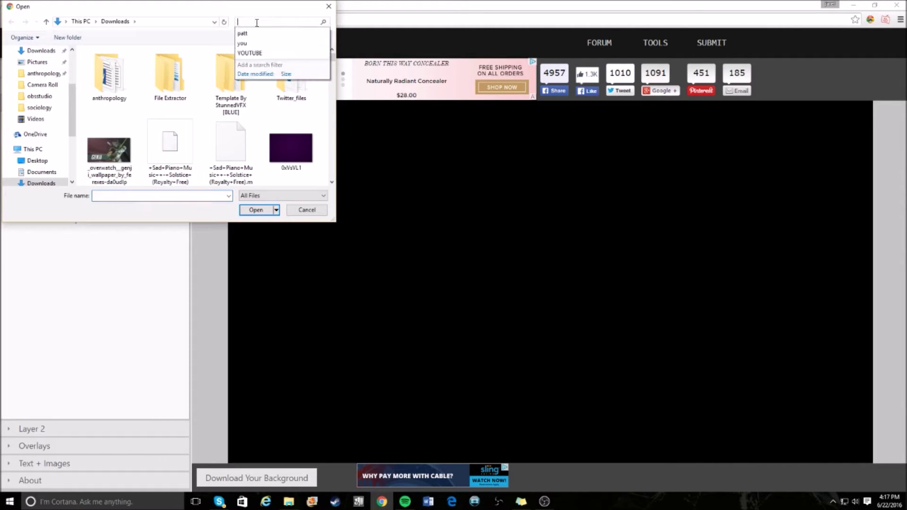
text(ow)
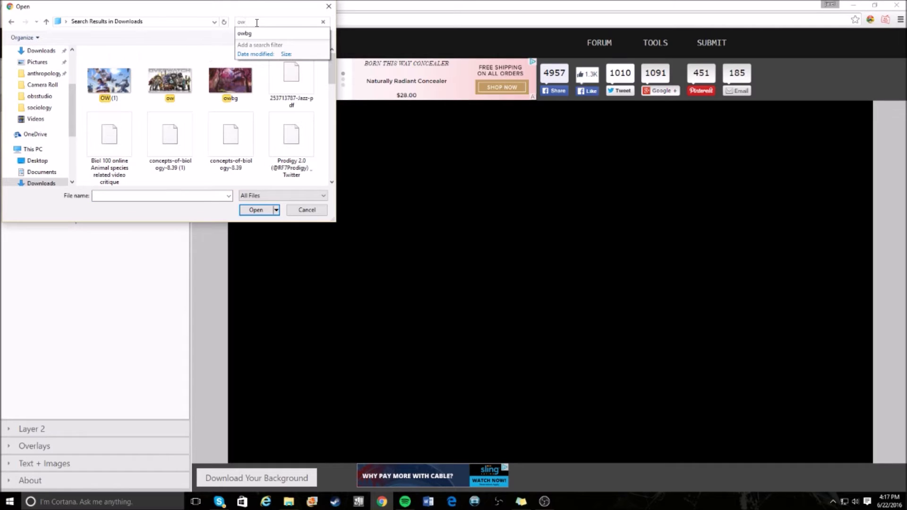
double_click(115, 92)
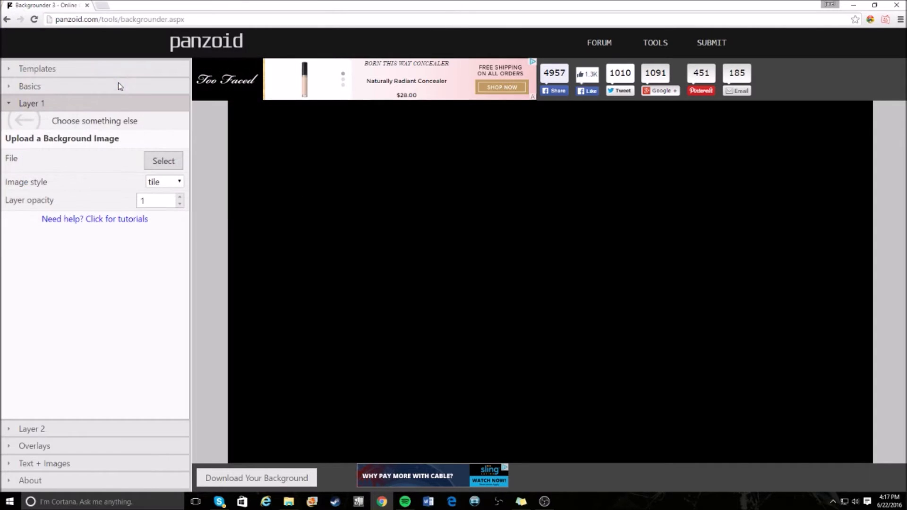
Step: Set the Layer 1 image style to fill and its layer opacity to 0.9
click(179, 183)
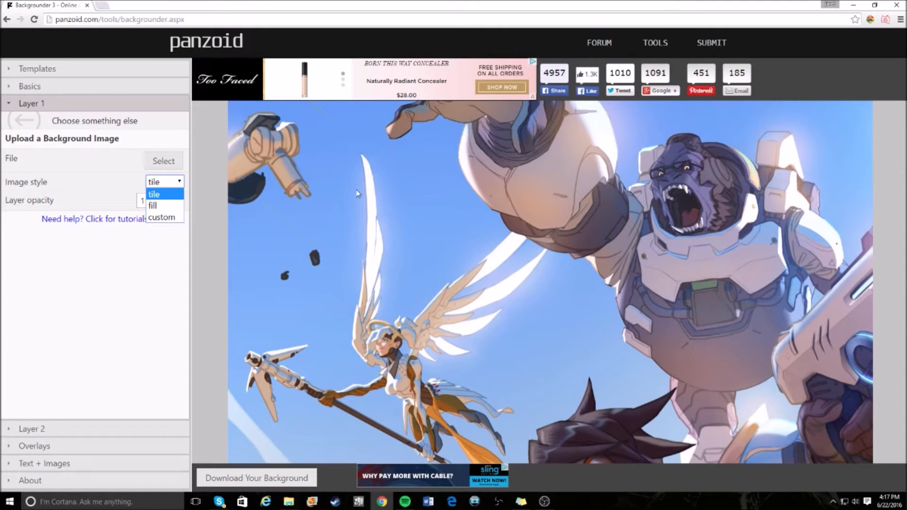
click(163, 206)
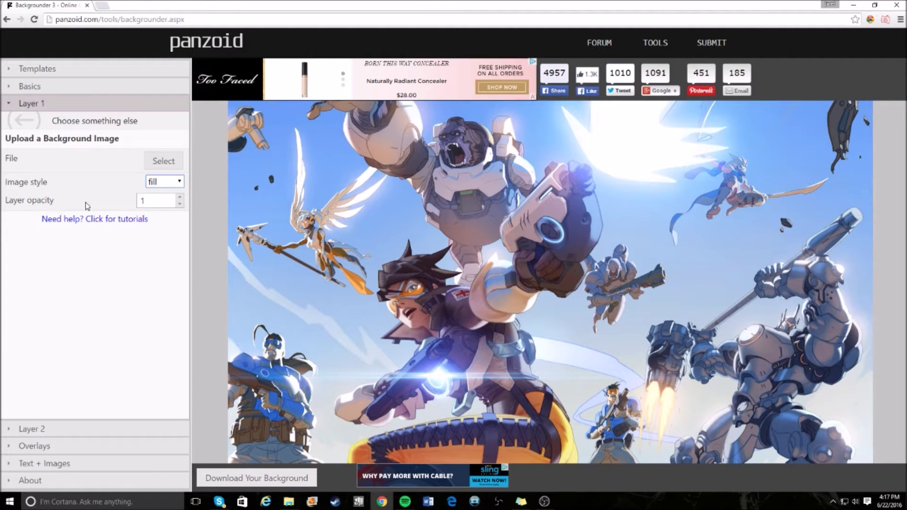
click(181, 204)
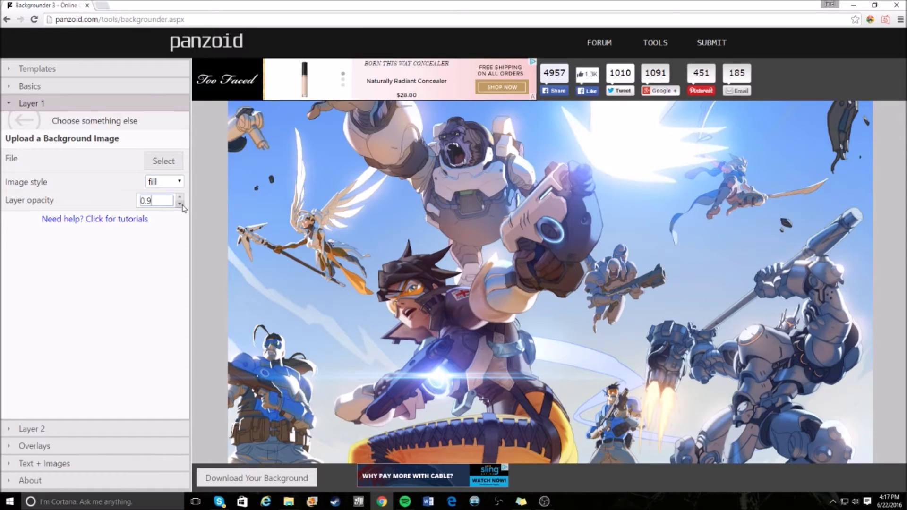
Step: Upload the dark purple 3600 x 2400 JPG from Downloads as the Layer 2 background image
click(57, 428)
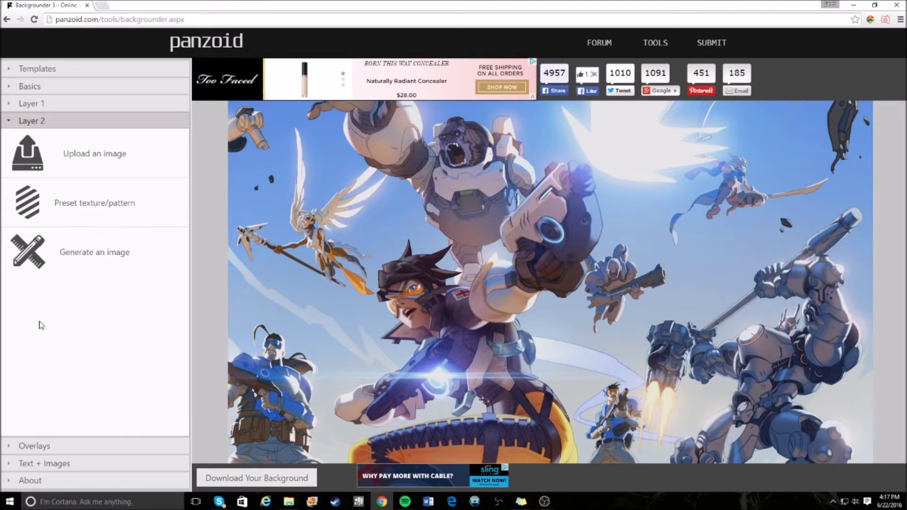
click(103, 157)
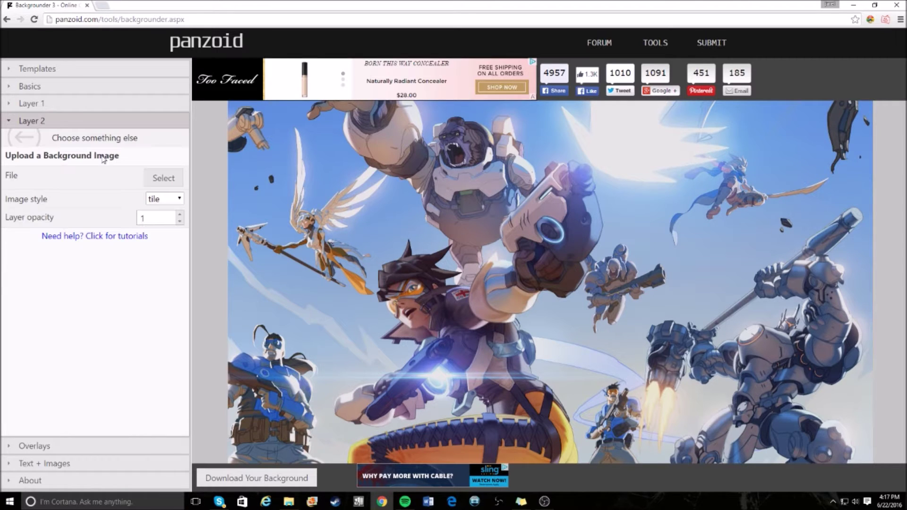
click(173, 180)
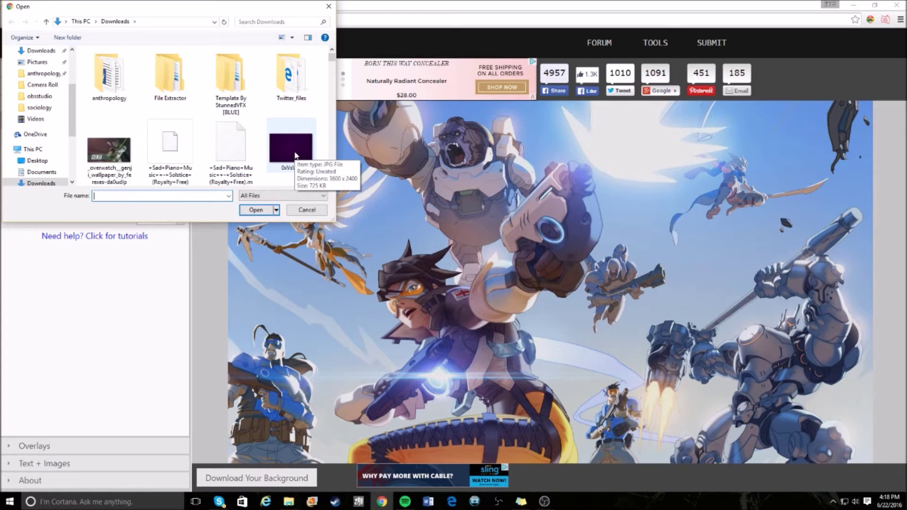
double_click(295, 156)
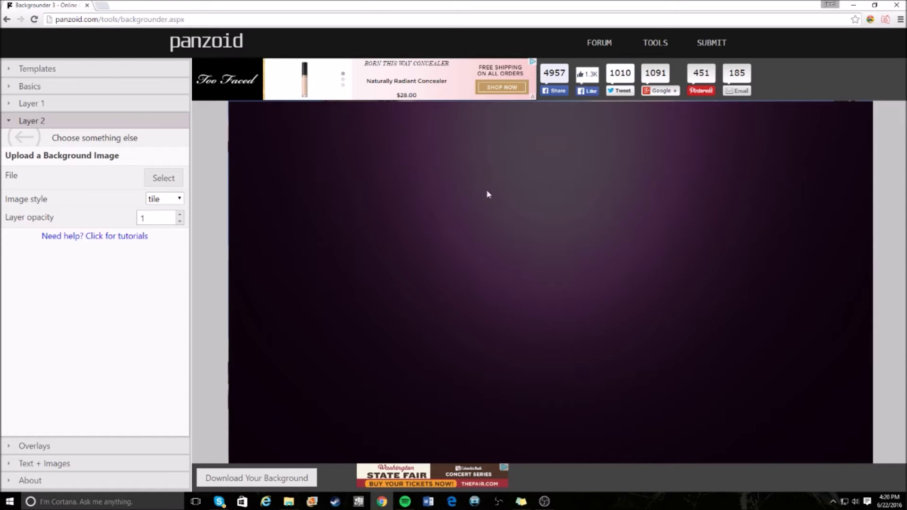
Step: Set the Layer 2 image style to fill and its layer opacity to 0.9
click(164, 198)
click(175, 220)
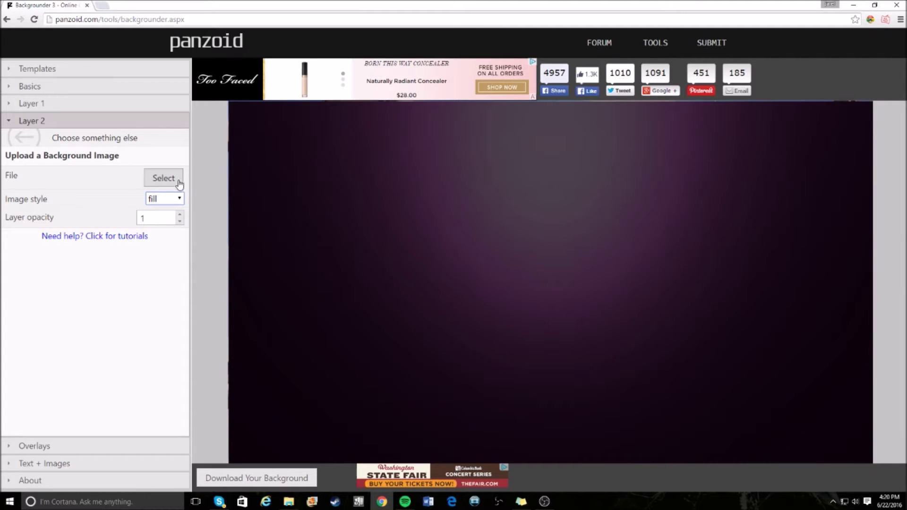
click(180, 221)
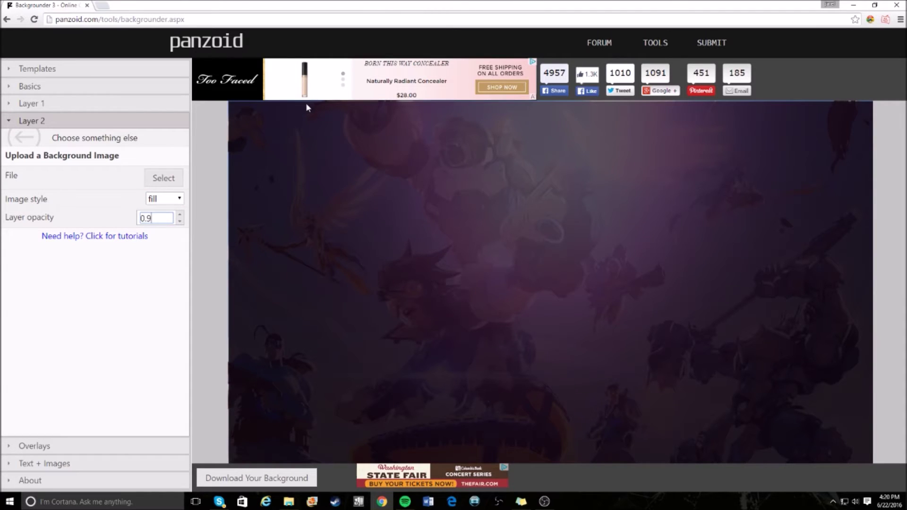
Step: Switch the Layer 2 image style to custom and set its scale to X 5 and Y 2
click(175, 199)
click(168, 234)
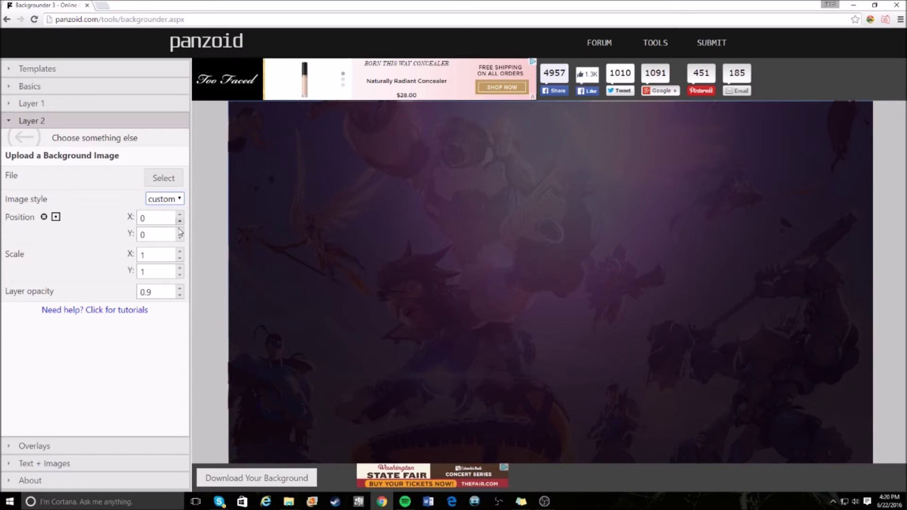
double_click(166, 254)
text(5)
key(Tab)
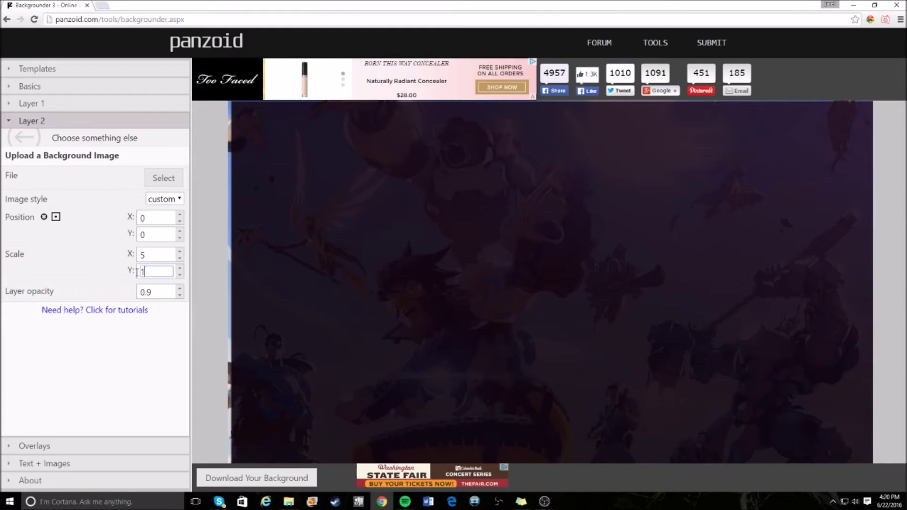
text(2)
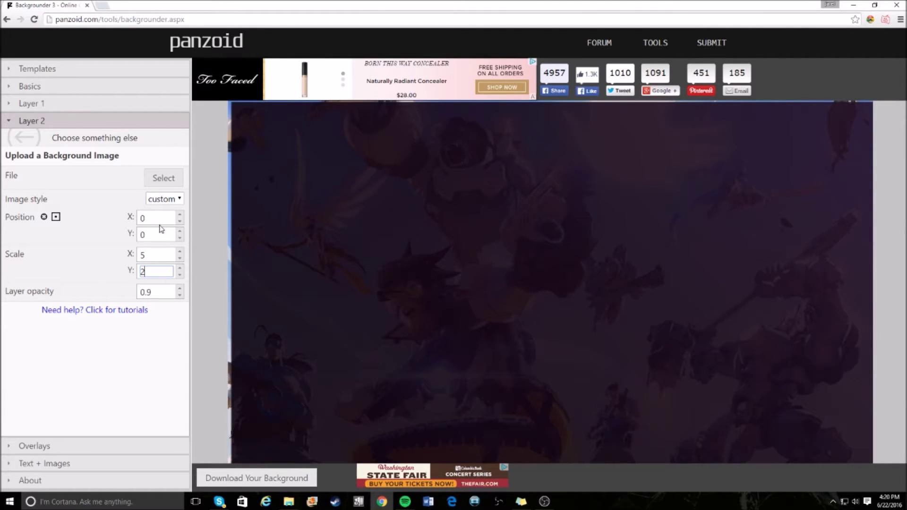
Step: Set the X position of the Layer 2 image to -19
click(178, 219)
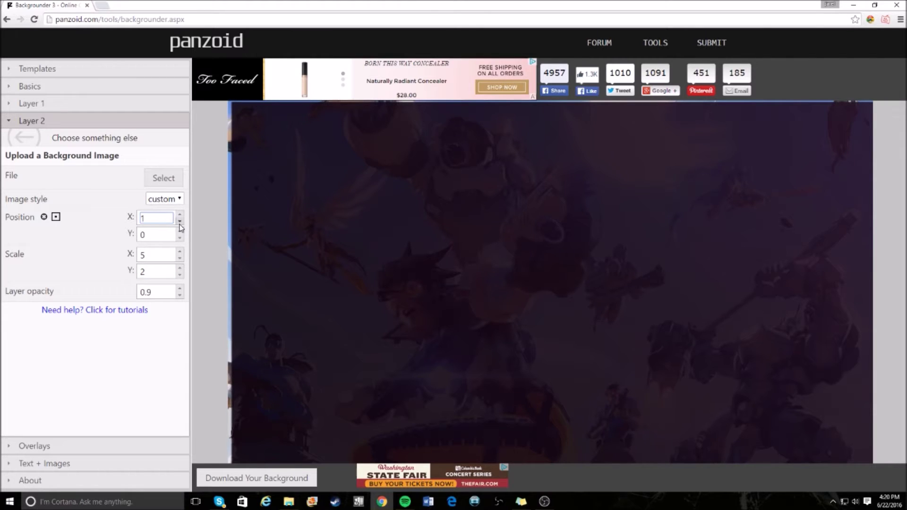
key(BackSpace)
text(-17)
click(180, 221)
click(179, 221)
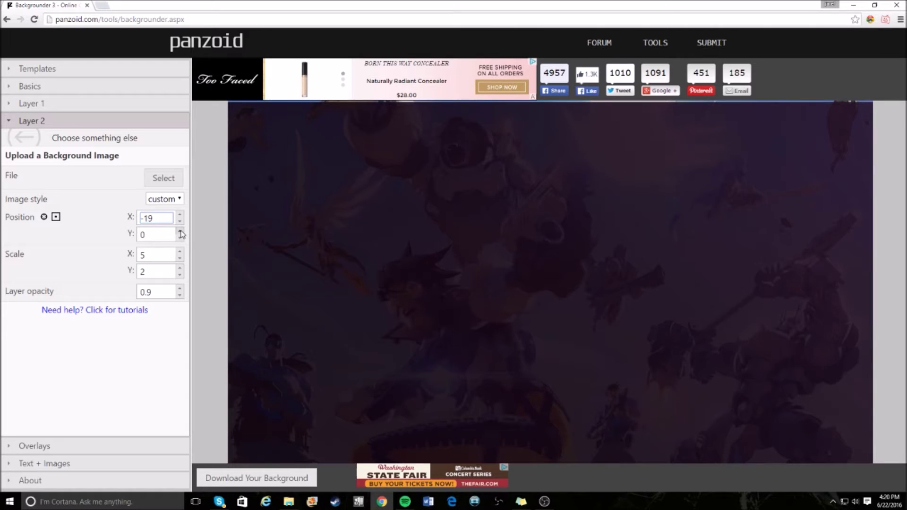
Step: Set the Y position of the Layer 2 image to -13
click(180, 238)
click(180, 237)
click(180, 238)
click(180, 238)
click(180, 237)
click(180, 237)
click(180, 238)
click(180, 238)
click(180, 237)
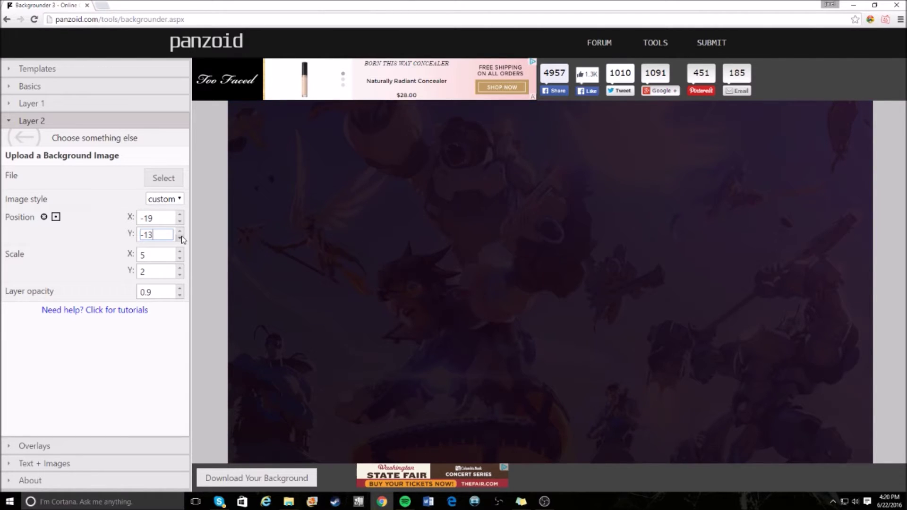
Step: Try a Layer 2 opacity of 0.8, and set it back to 0.9
click(179, 296)
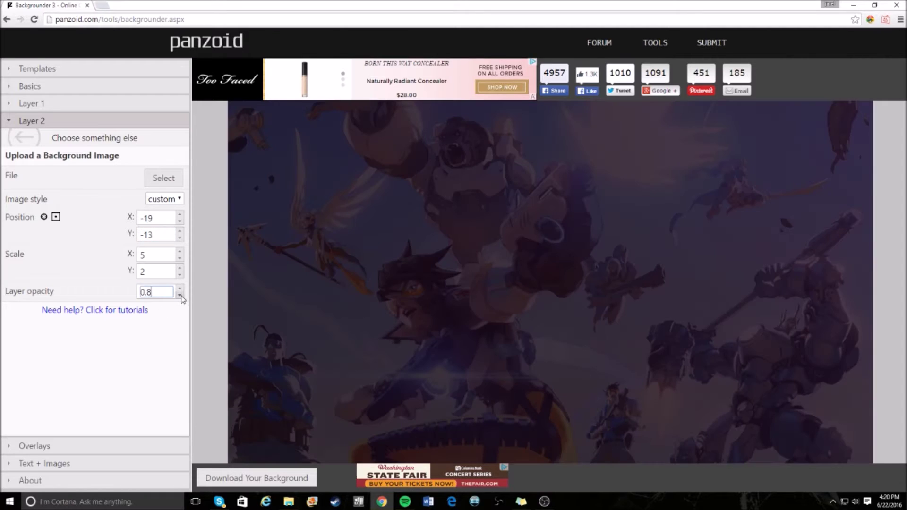
click(179, 289)
click(180, 288)
click(180, 295)
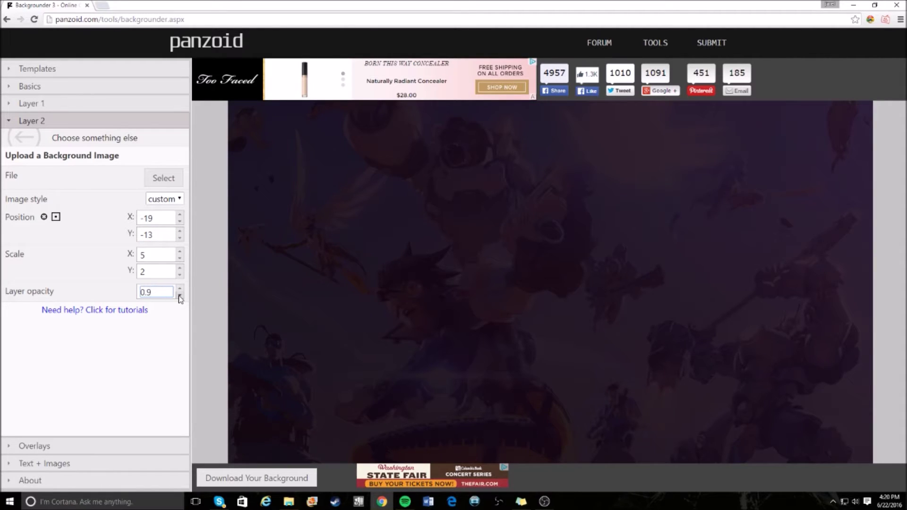
Step: Lower the Layer 1 opacity to below 0.4
click(59, 103)
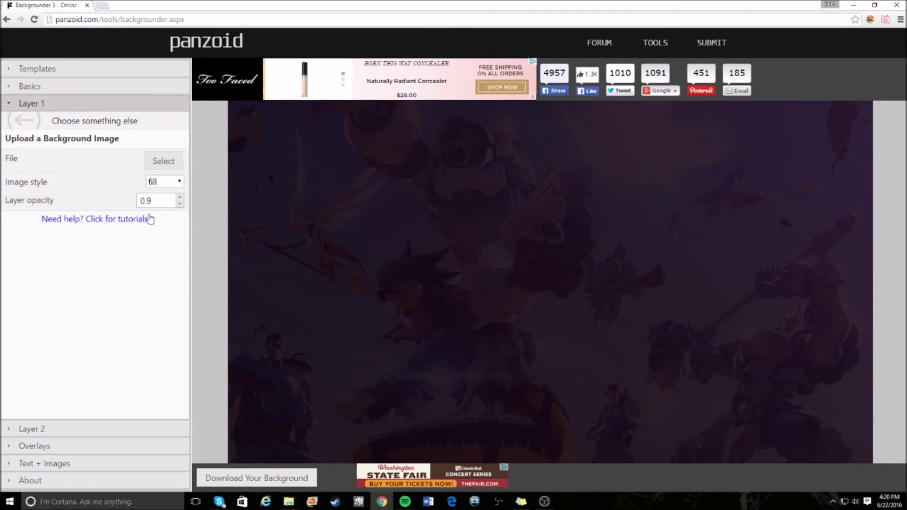
click(180, 205)
click(179, 206)
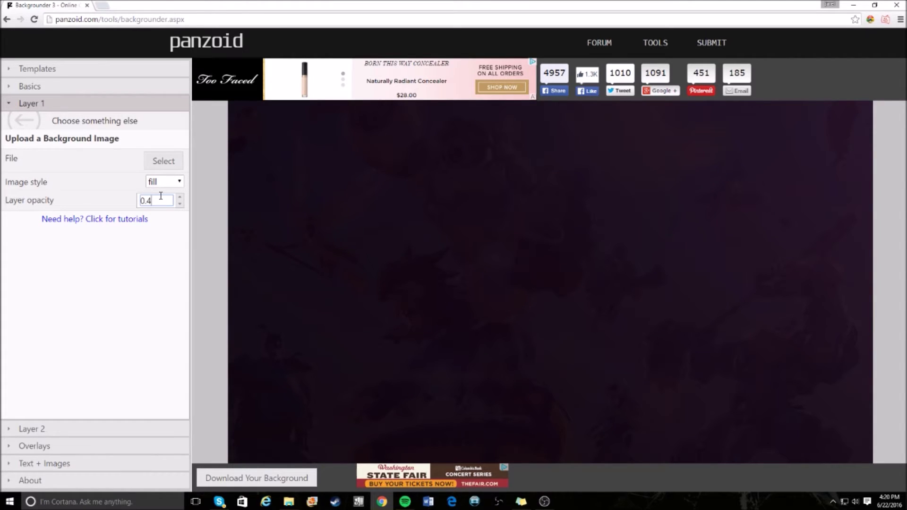
click(180, 204)
Step: Set the X scale of the Layer 2 image to 7 and open the Text + Images settings
click(110, 429)
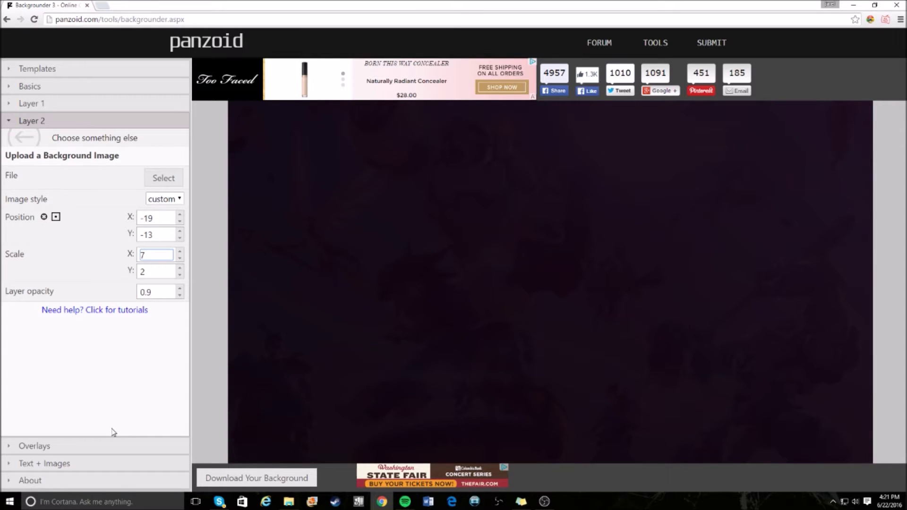
click(74, 464)
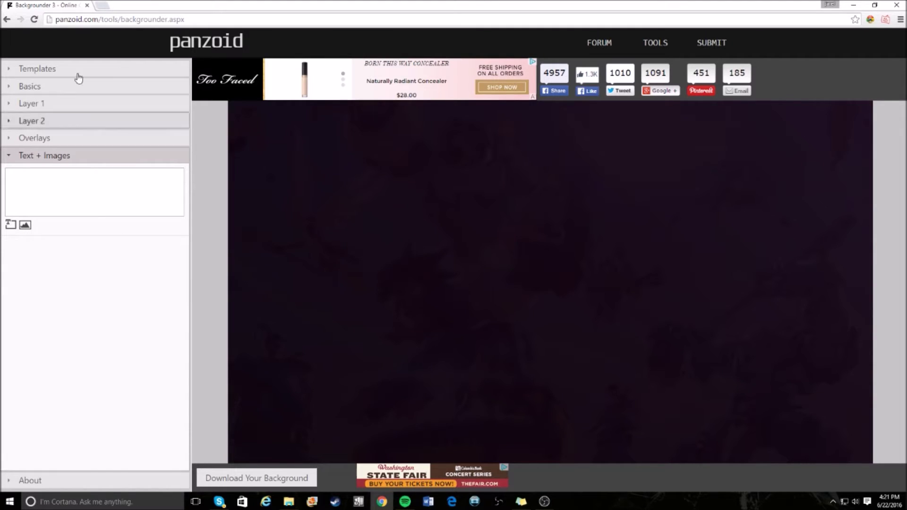
Step: Add three text sprites and one image sprite to the canvas
click(10, 225)
click(10, 225)
click(10, 225)
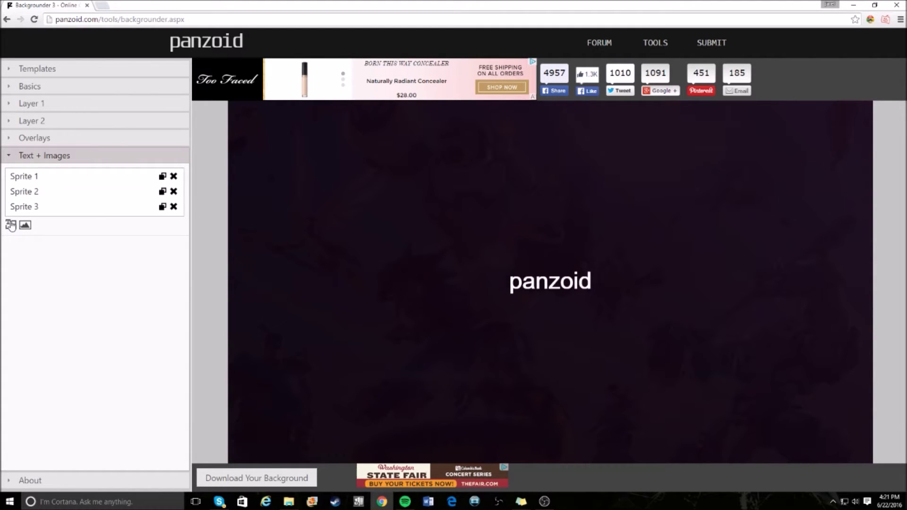
click(25, 225)
Step: Find the Tracerplate picture in Downloads by searching for "tracer" and load it into the Sprite 4 image
scroll(71, 205, down, 1)
click(69, 209)
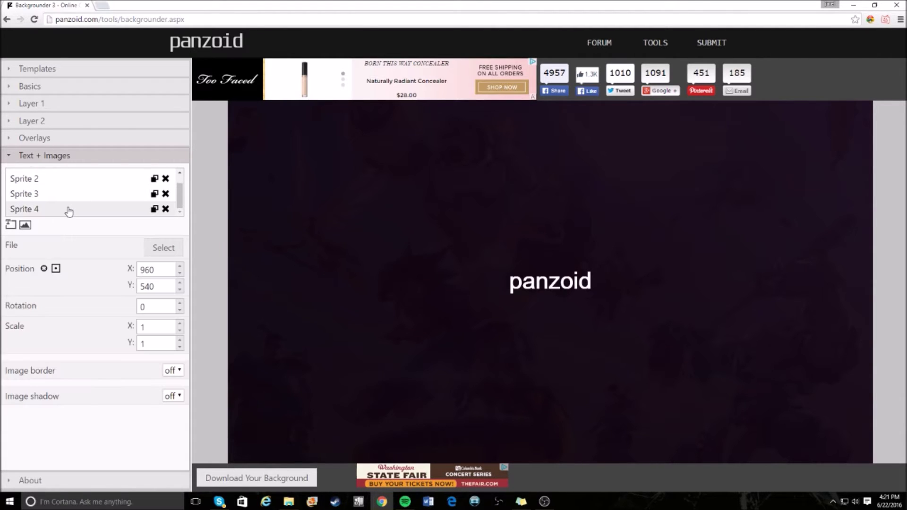
click(174, 248)
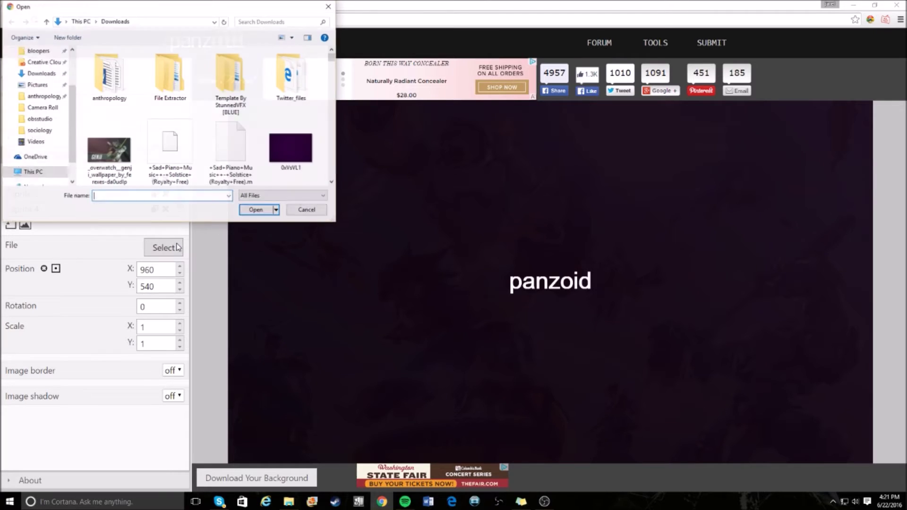
click(246, 21)
text(tracer)
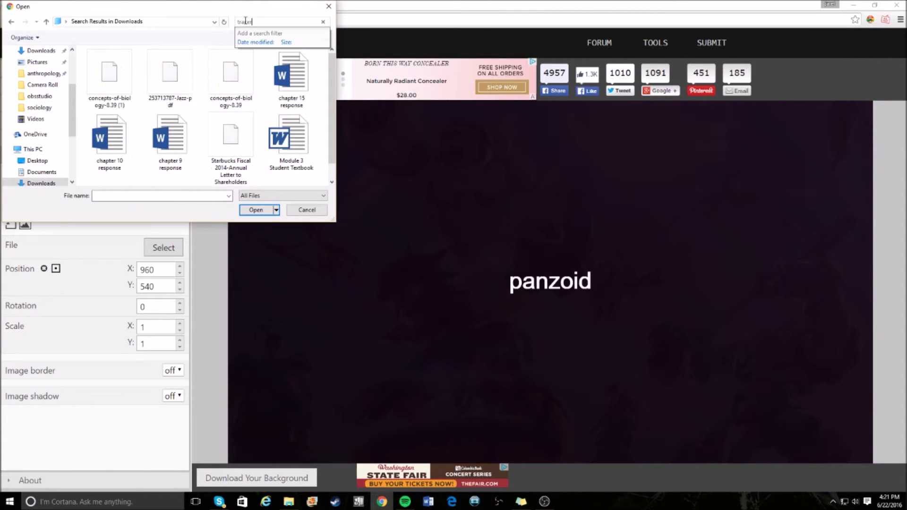
double_click(258, 76)
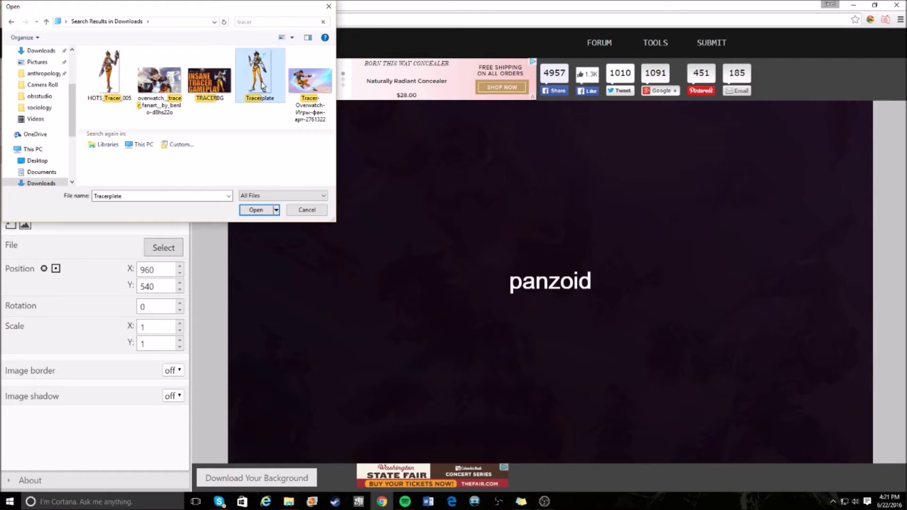
Step: Scale the Tracer image to .8 in X and Y and place it on the canvas's right side at about X 1472, Y 784
drag(418, 159, 490, 294)
double_click(156, 326)
text(.8)
key(Tab)
drag(686, 268, 694, 249)
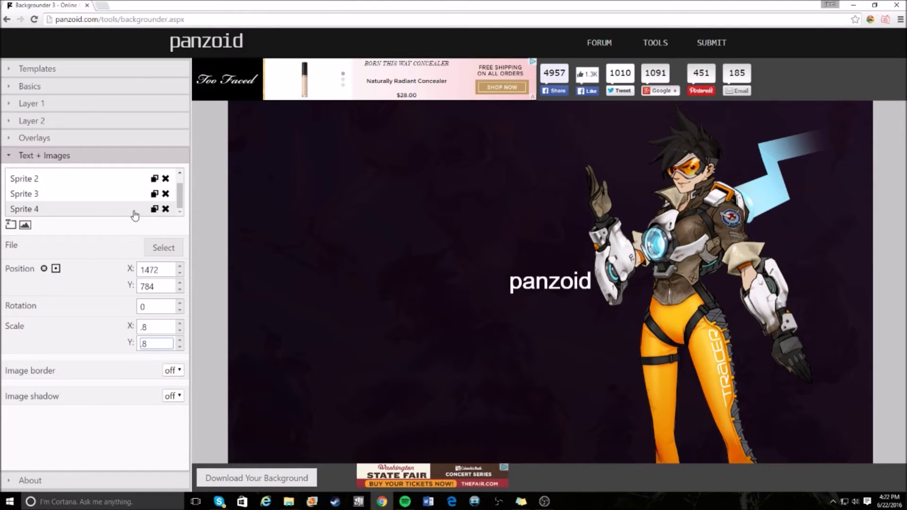
Step: Try X scales of 0.4 and 0.2 on the Tracer image, and set it back to 0.8
scroll(49, 184, up, 1)
click(61, 177)
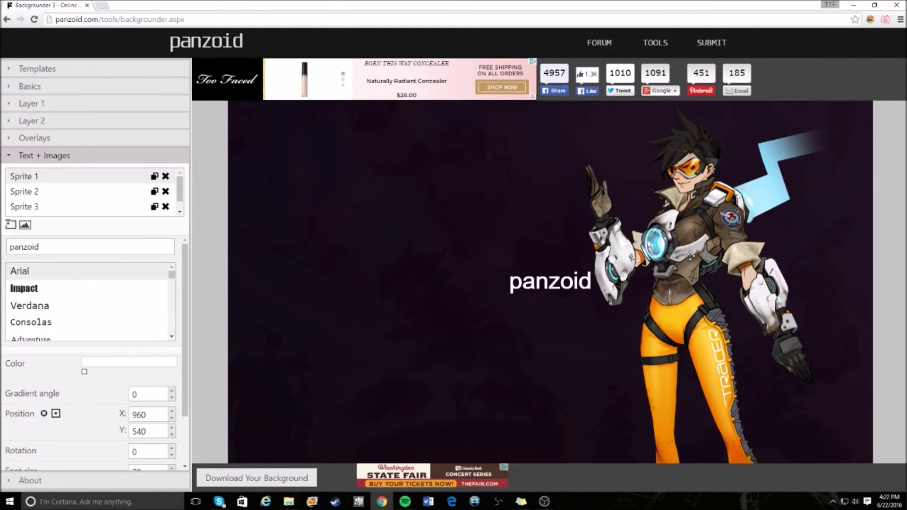
click(689, 255)
double_click(163, 327)
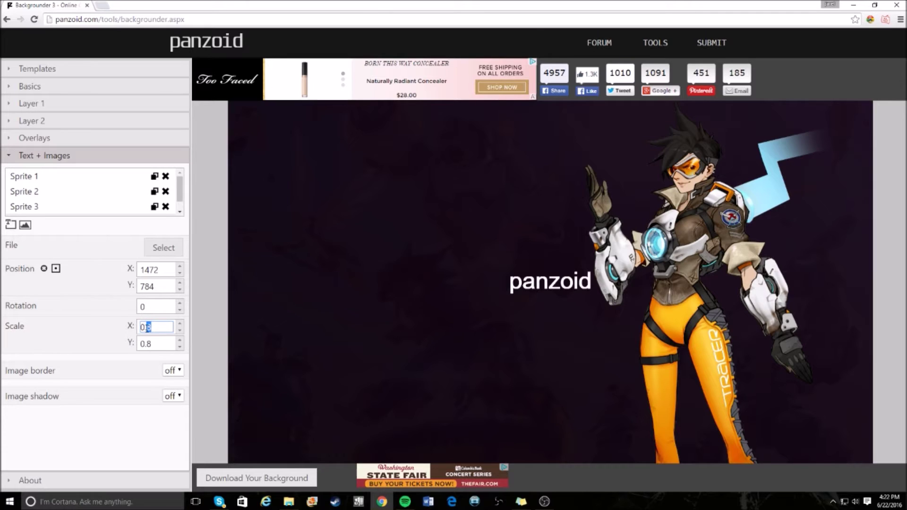
text(4)
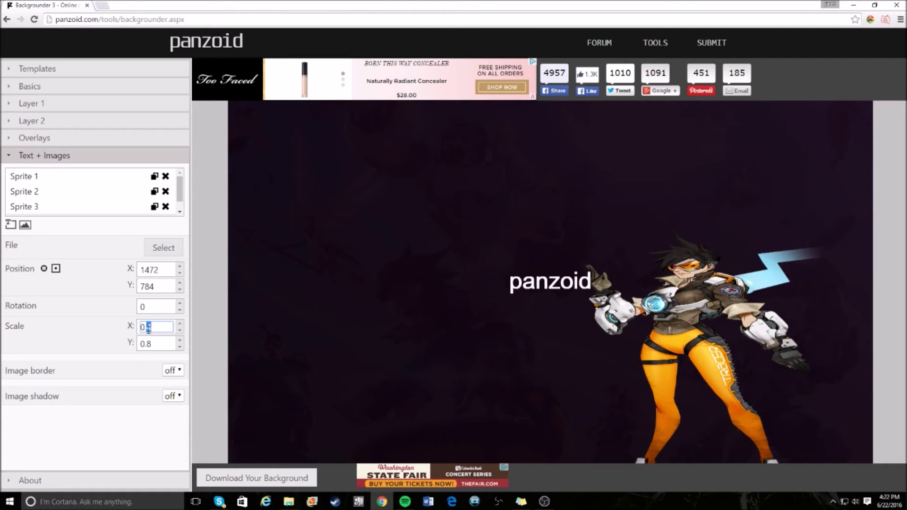
text(2)
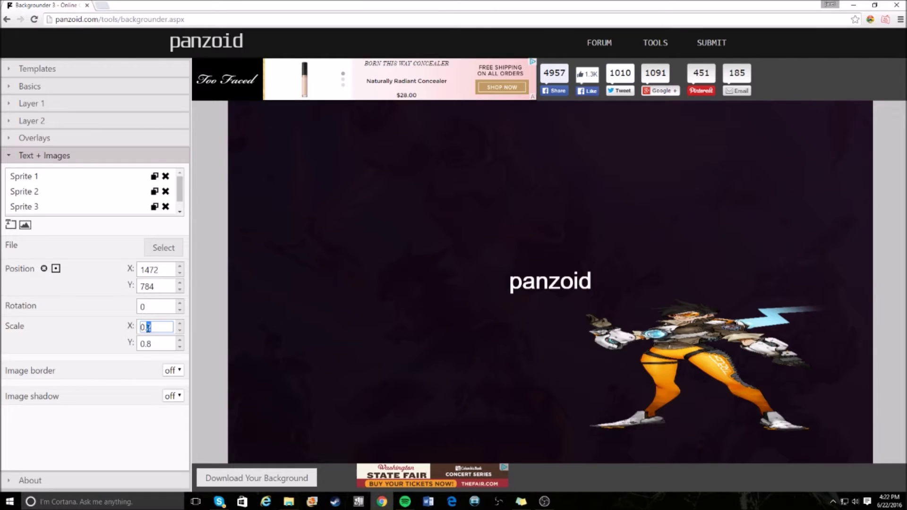
text(8)
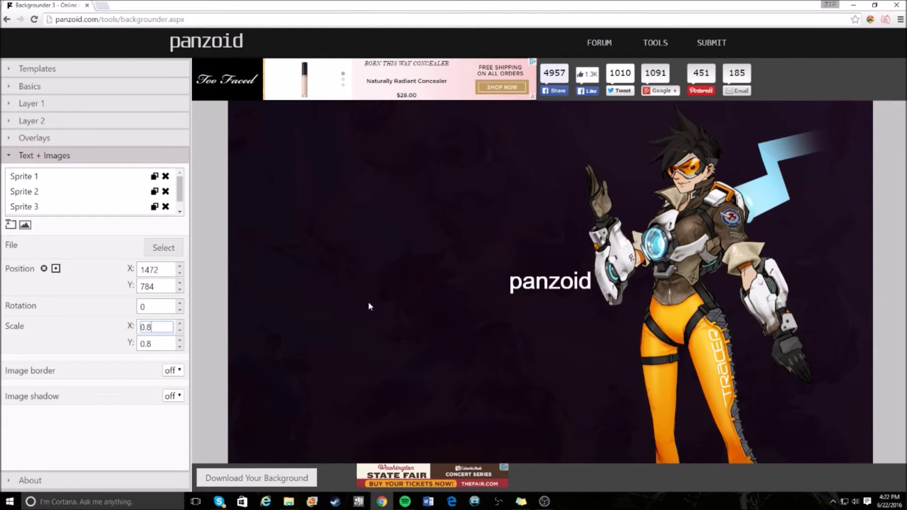
Step: Move the Sprite 1 text to about X 388, Y 411 and change its wording to TRACER
drag(517, 302, 378, 250)
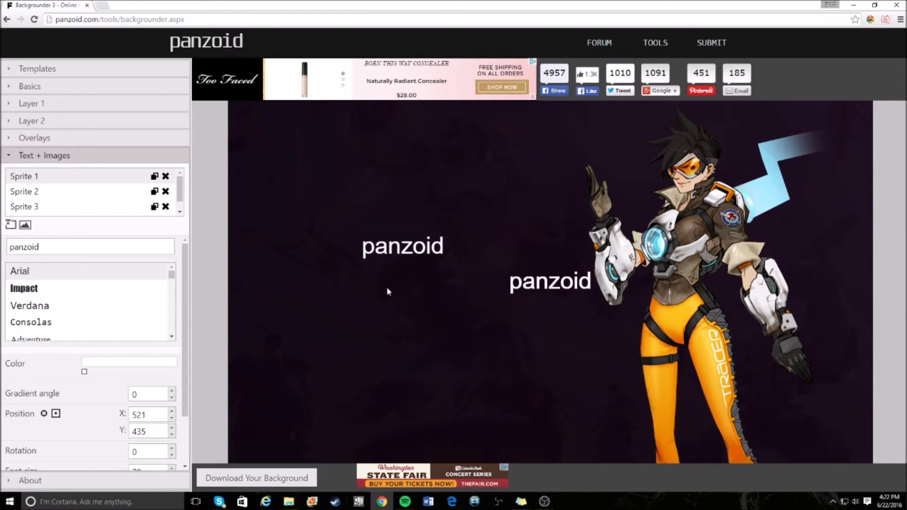
drag(380, 248, 335, 240)
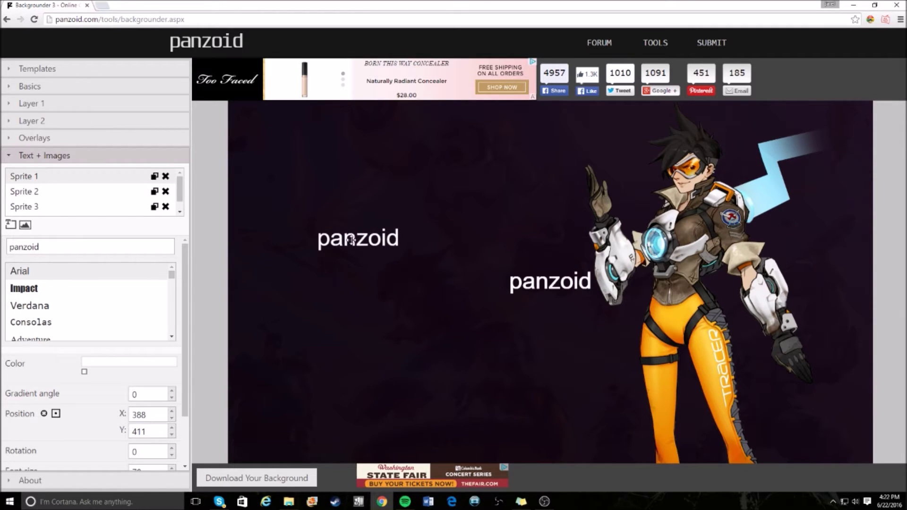
drag(58, 243, 1, 257)
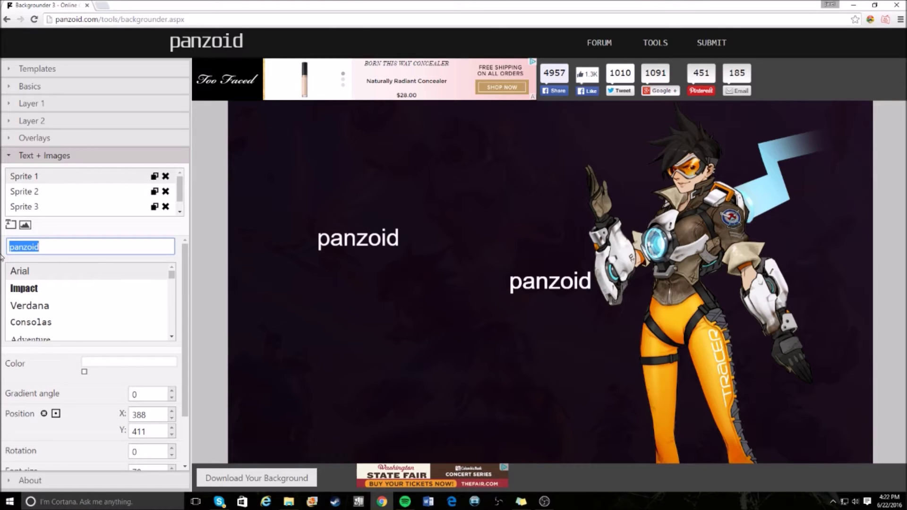
text(tr)
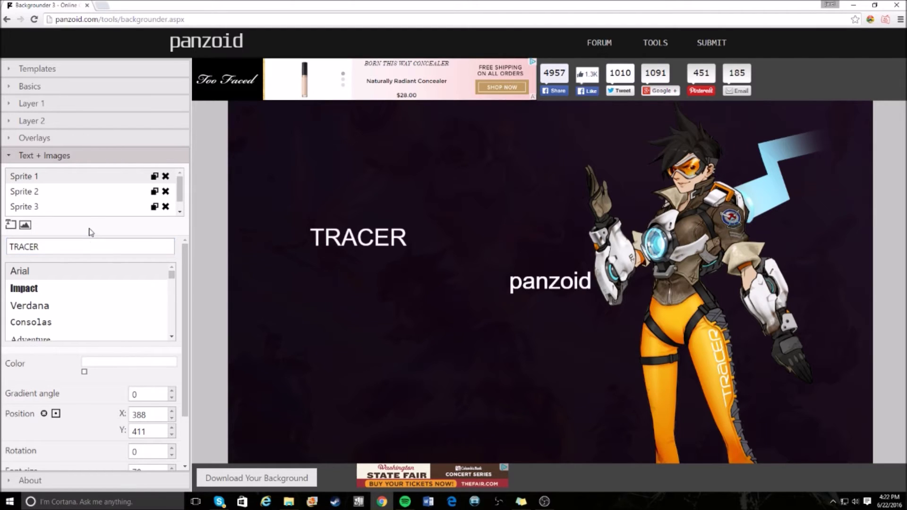
Step: Move the Sprite 2 text just below TRACER, to about X 363, Y 499, and change its wording to GAMEPLAY
drag(540, 279, 349, 272)
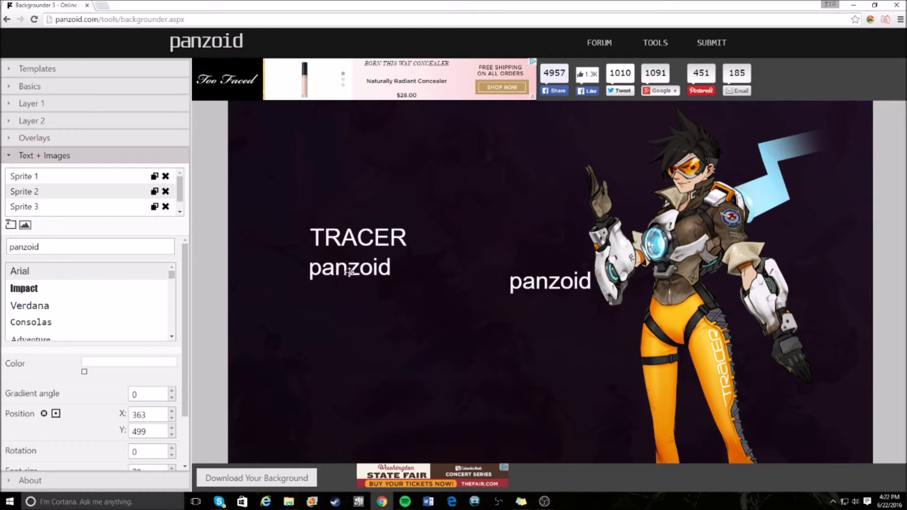
double_click(49, 244)
text(GAMEPLAY)
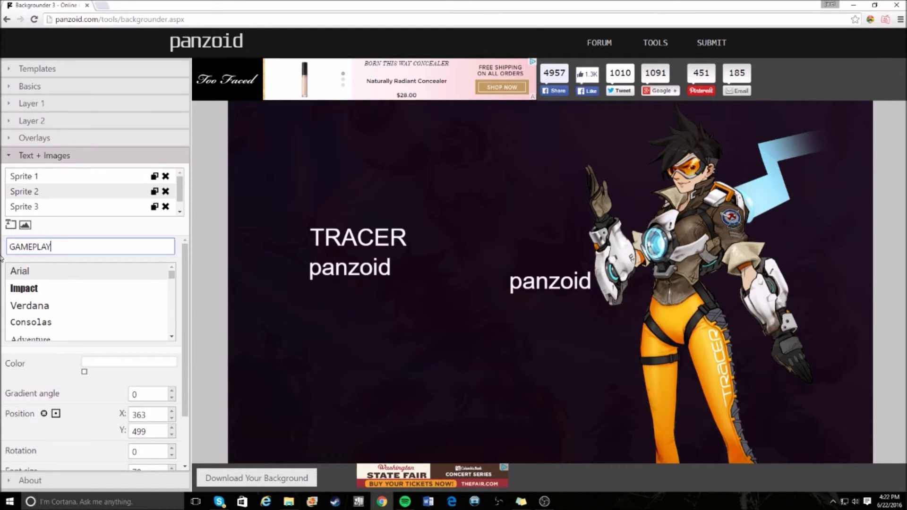
click(127, 230)
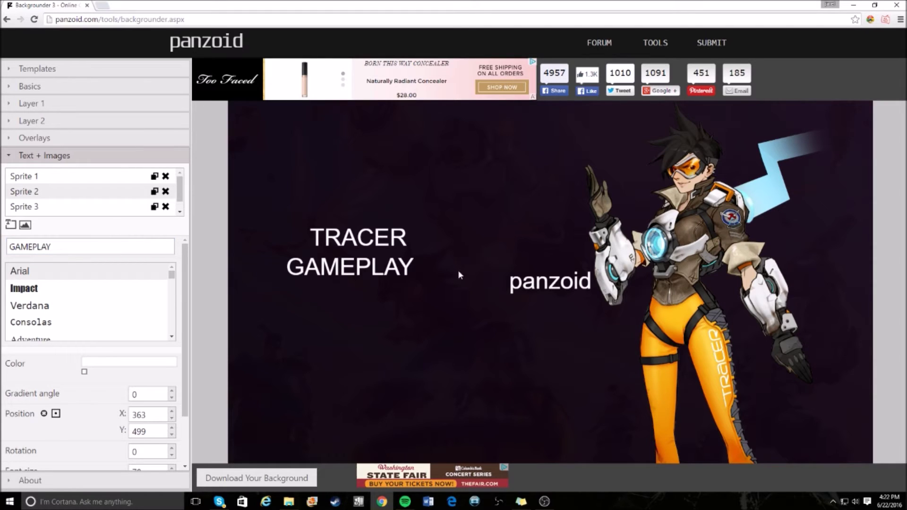
Step: Move the Sprite 3 text below GAMEPLAY, to about X 411, Y 586, and change its wording to INSANE
drag(522, 281, 339, 294)
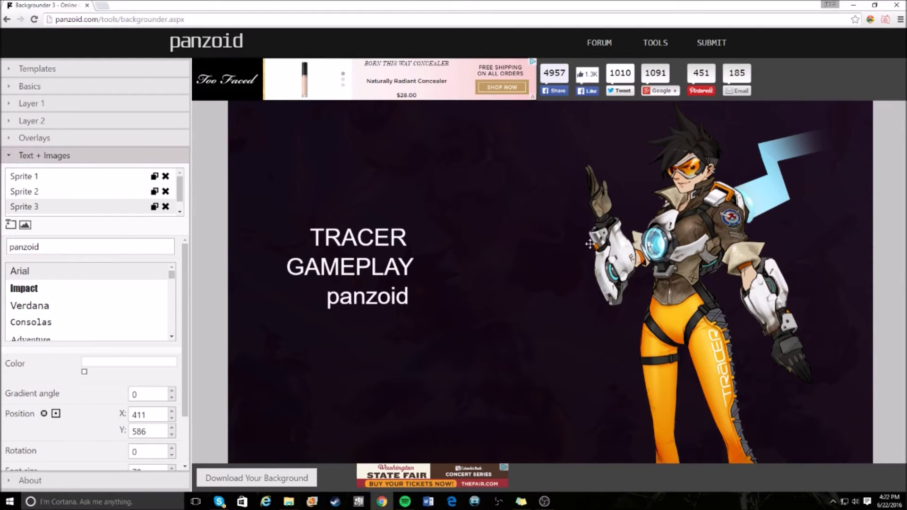
drag(64, 246, 2, 245)
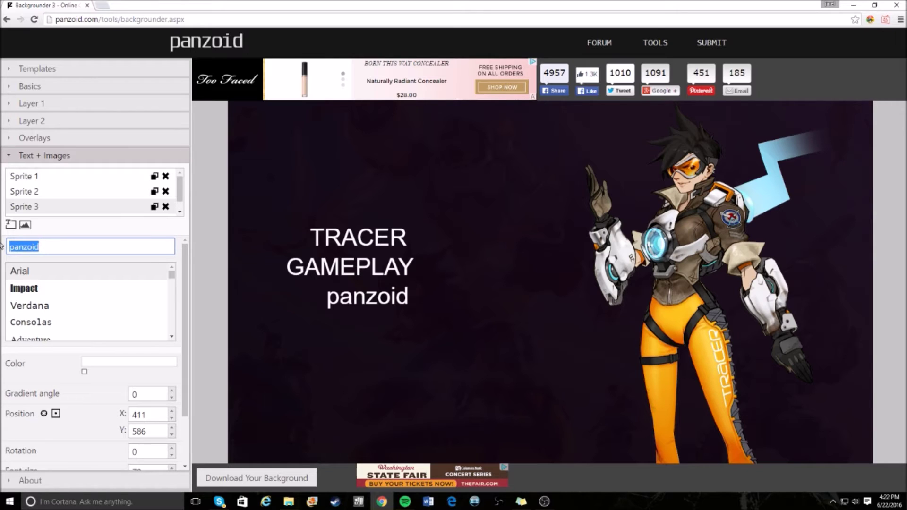
key(BackSpace)
click(126, 223)
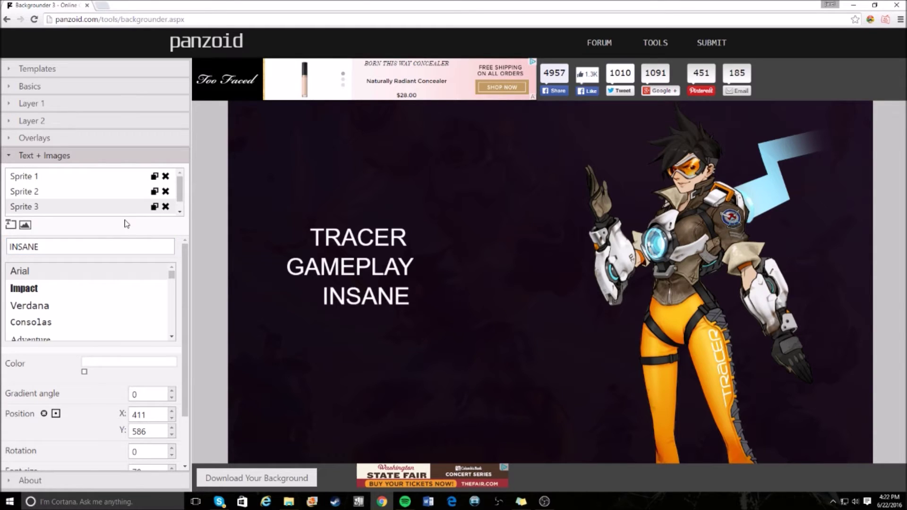
Step: Rearrange the three texts in the canvas's lower left so they read INSANE, TRACER, GAMEPLAY from top to bottom
drag(368, 304, 352, 418)
drag(345, 245, 329, 399)
drag(357, 201, 327, 368)
Step: Set the INSANE text to font size 250 in Impact and move it to about X 551, Y 624
scroll(106, 425, down, 1)
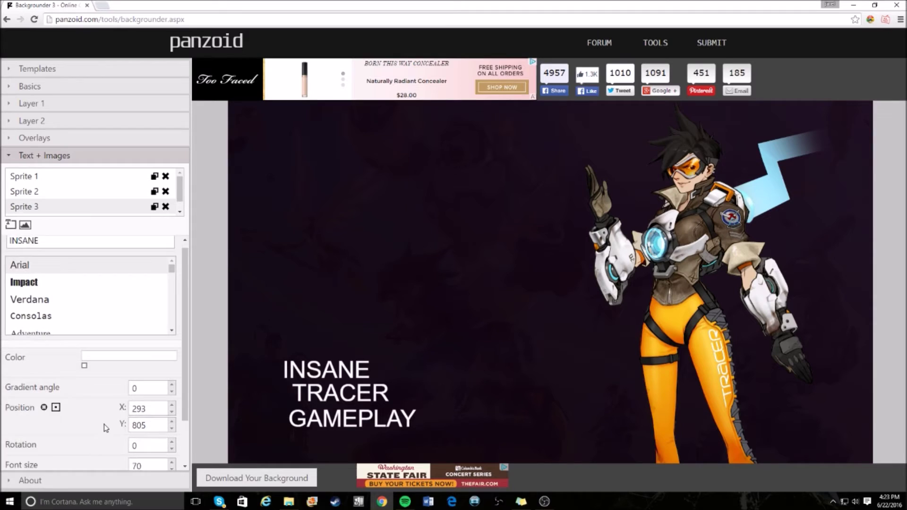
click(47, 423)
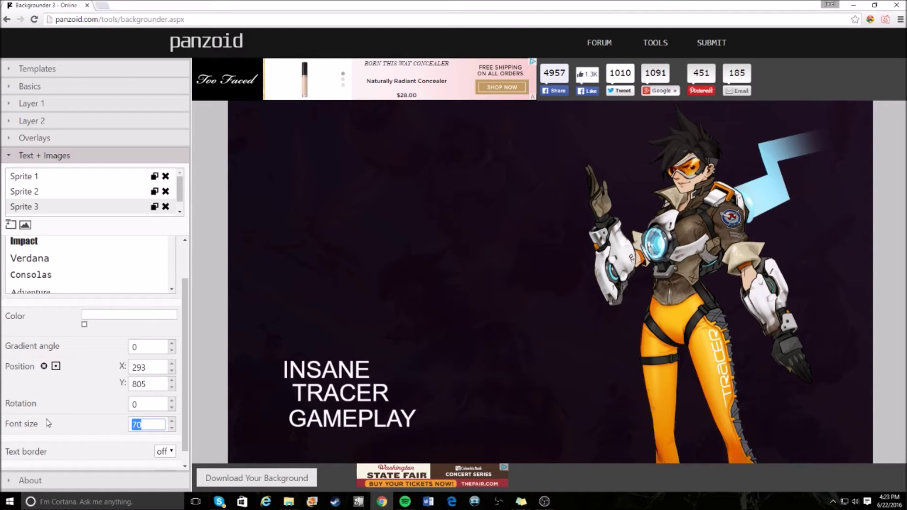
text(250)
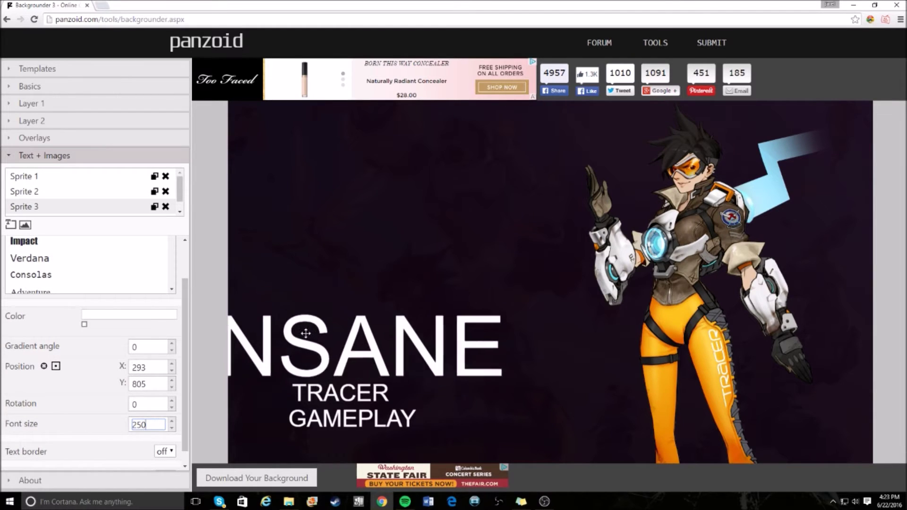
drag(305, 333, 371, 288)
scroll(55, 326, up, 1)
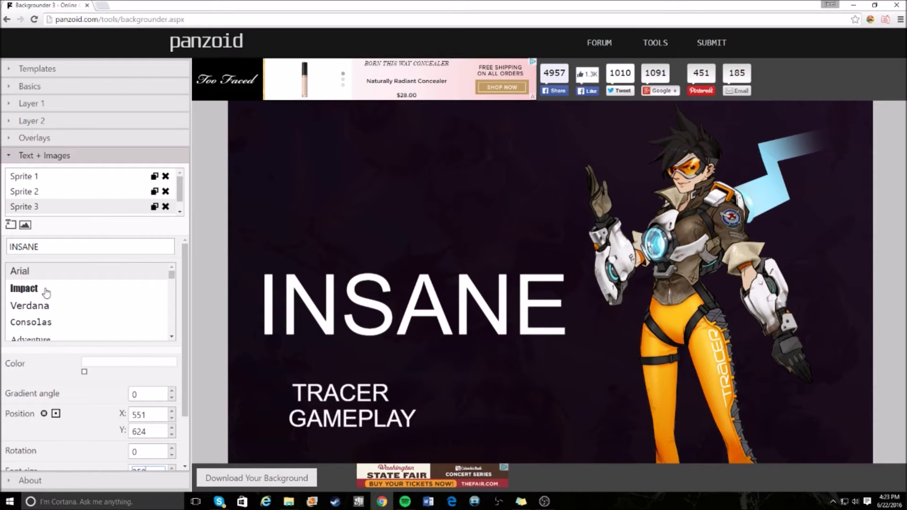
click(46, 293)
Step: Browse the fonts for the INSANE text, try Splendidplan, and set it back to Impact
scroll(66, 318, down, 5)
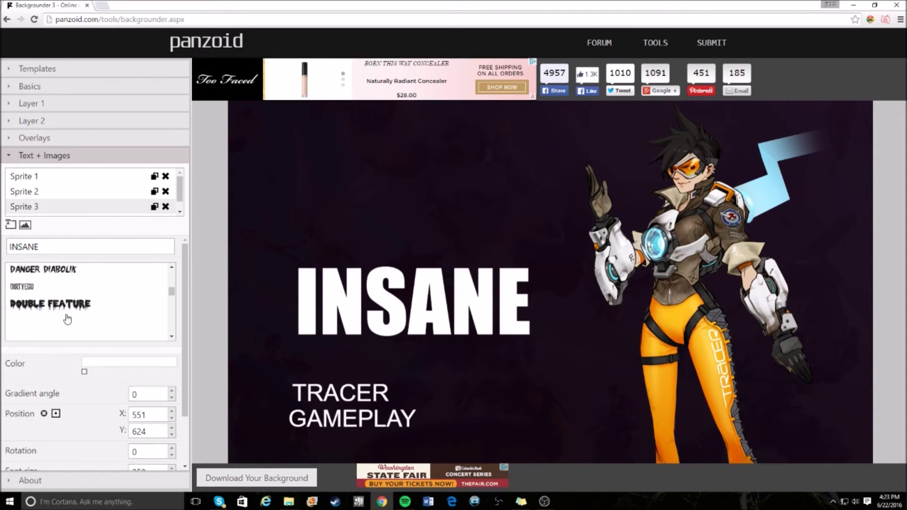
scroll(67, 319, down, 3)
scroll(67, 319, up, 2)
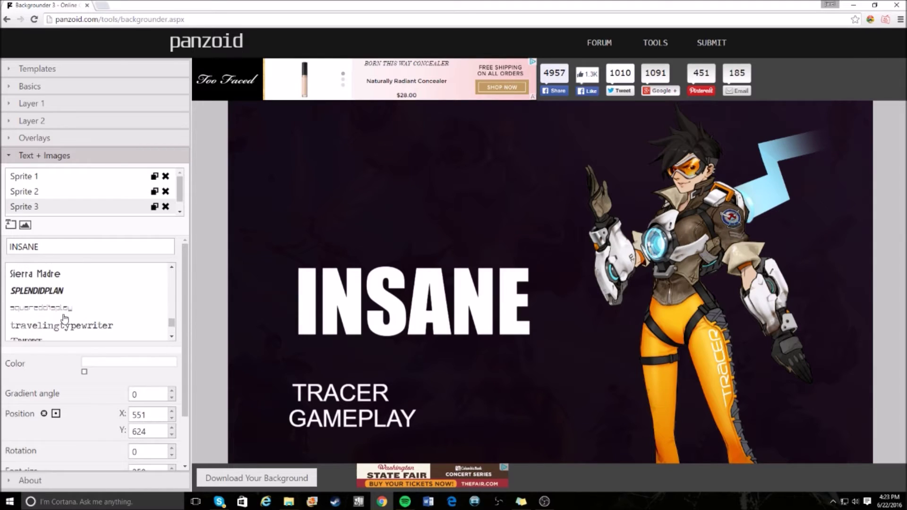
click(52, 292)
scroll(53, 297, up, 8)
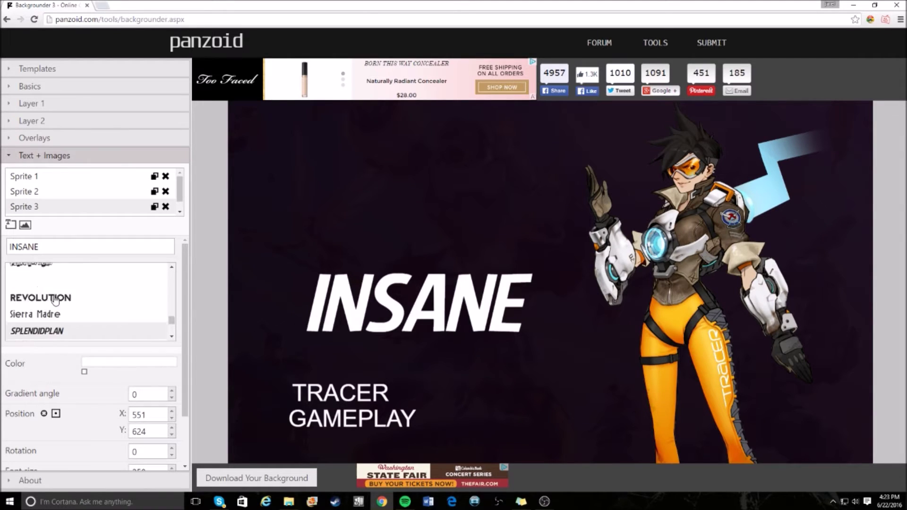
click(48, 294)
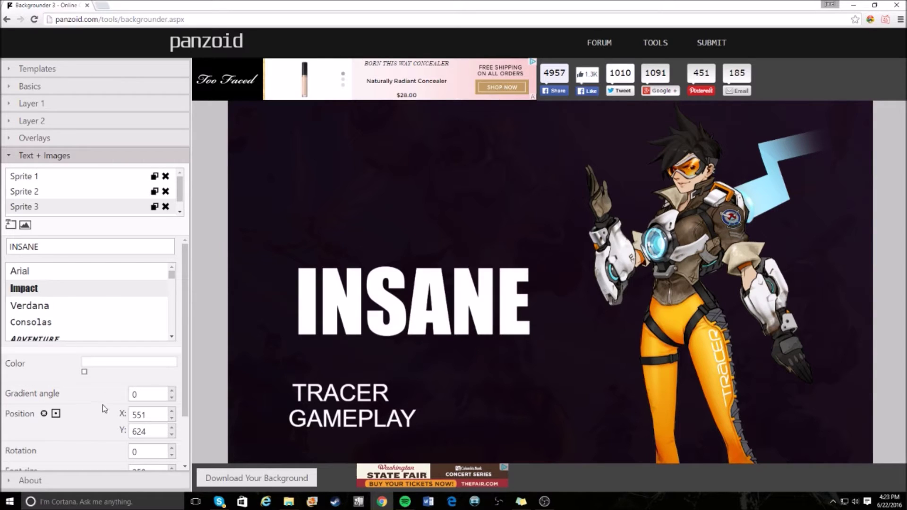
Step: Move INSANE to the canvas's left edge, and set TRACER in Impact at font size 250 directly beneath it
drag(355, 308, 295, 289)
drag(320, 391, 284, 357)
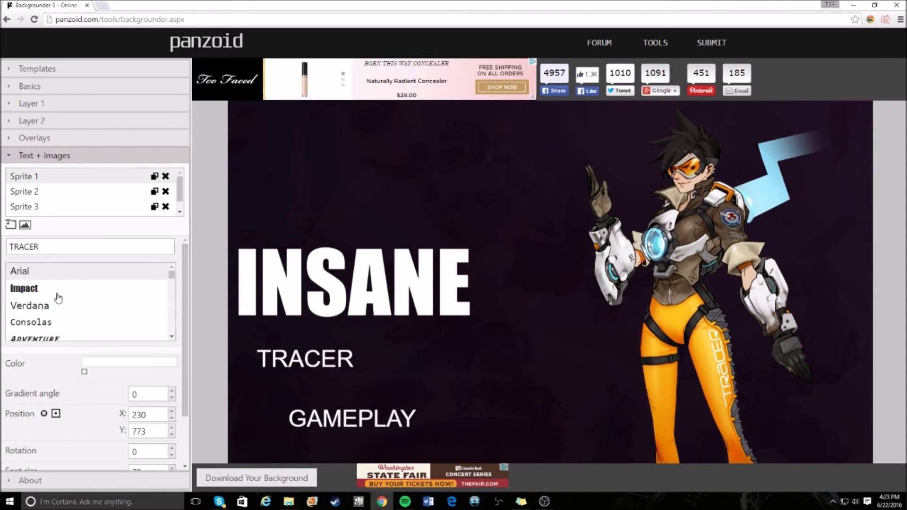
click(57, 296)
scroll(109, 412, down, 2)
double_click(152, 409)
text(250)
drag(352, 364, 399, 359)
Step: Set the GAMEPLAY text to font size 250 in Impact and move it fully onto the canvas beneath TRACER
click(377, 419)
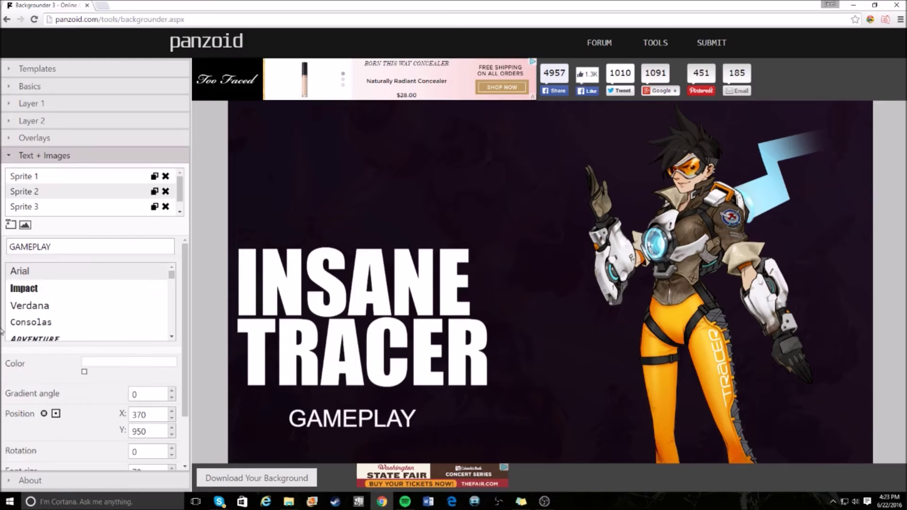
scroll(92, 420, down, 2)
drag(156, 409, 18, 406)
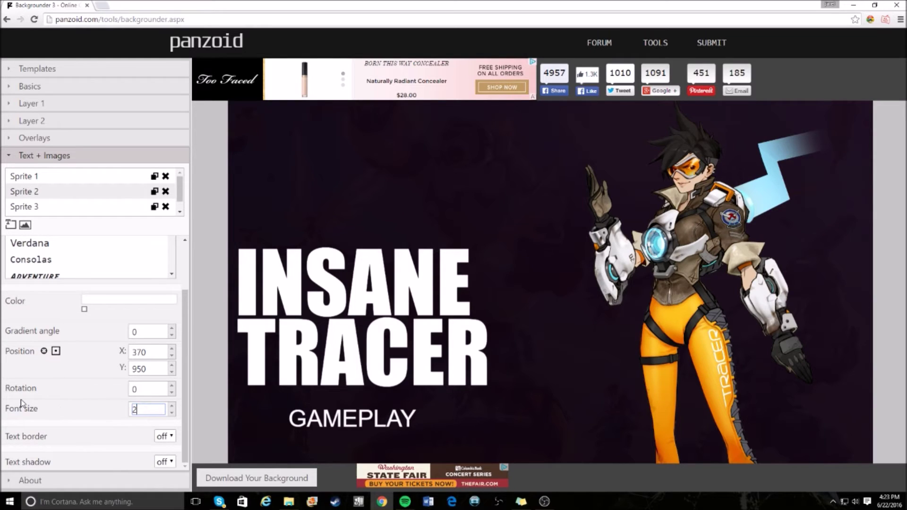
text(250)
scroll(63, 266, up, 1)
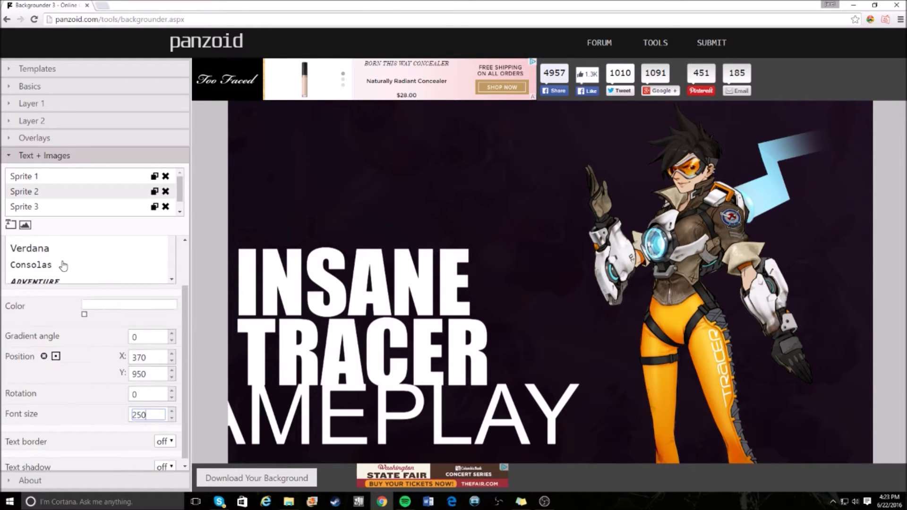
scroll(62, 266, up, 2)
click(47, 287)
scroll(152, 427, down, 2)
drag(312, 359, 352, 372)
Step: Shift INSANE, TRACER and GAMEPLAY upward into a tight left-side stack, with GAMEPLAY at about X 510, Y 900
drag(343, 306, 342, 275)
click(336, 335)
drag(336, 335, 340, 323)
drag(356, 421, 353, 390)
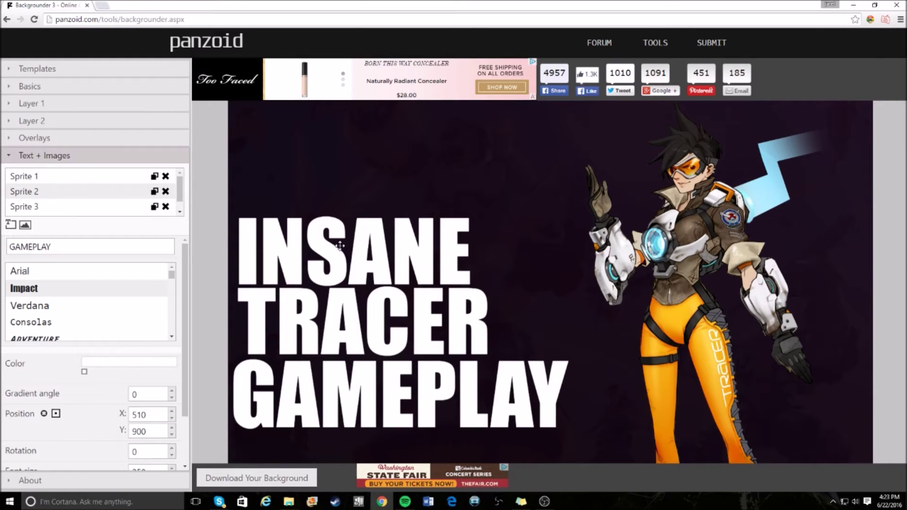
Step: Enlarge the INSANE text to font size 350 and shift it back fully onto the canvas at the left edge
click(340, 246)
scroll(111, 432, down, 2)
click(44, 405)
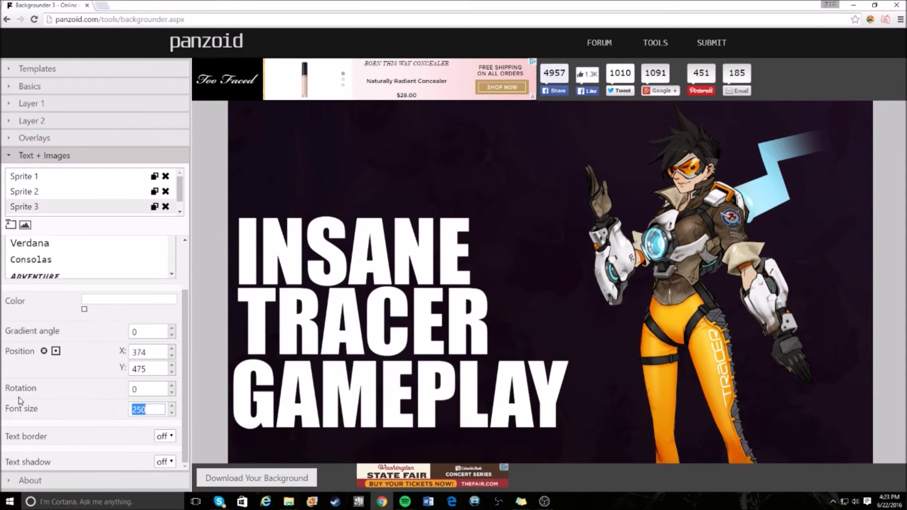
text(350)
drag(339, 241, 401, 234)
Step: Set the TRACER text to font size 350 and place it directly beneath INSANE at about X 549, Y 728
click(250, 380)
scroll(95, 416, down, 2)
click(26, 430)
text(35)
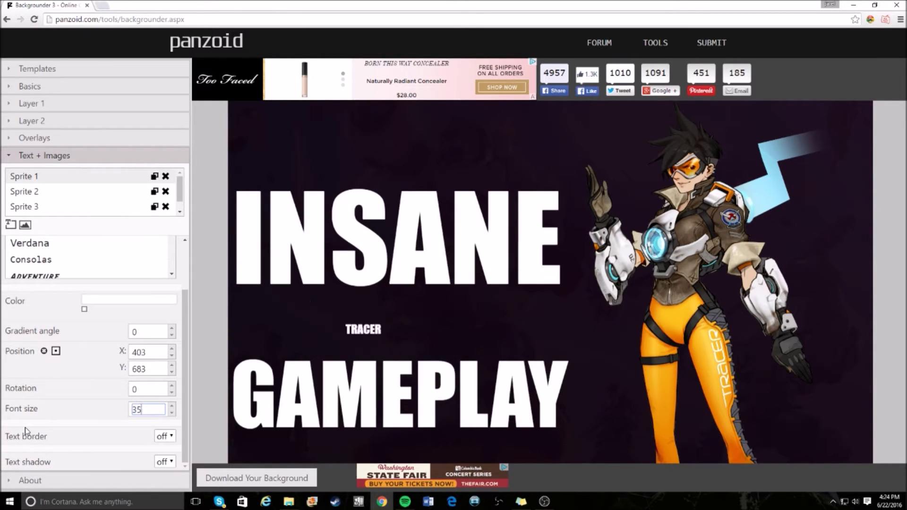
text(0)
drag(425, 340, 464, 357)
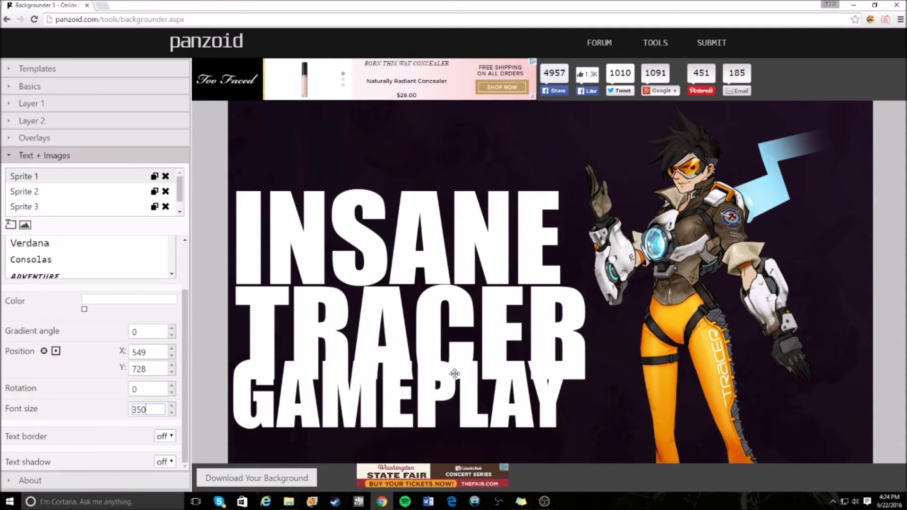
Step: Move GAMEPLAY down below the enlarged TRACER text and set its font size to 350
drag(434, 405, 420, 438)
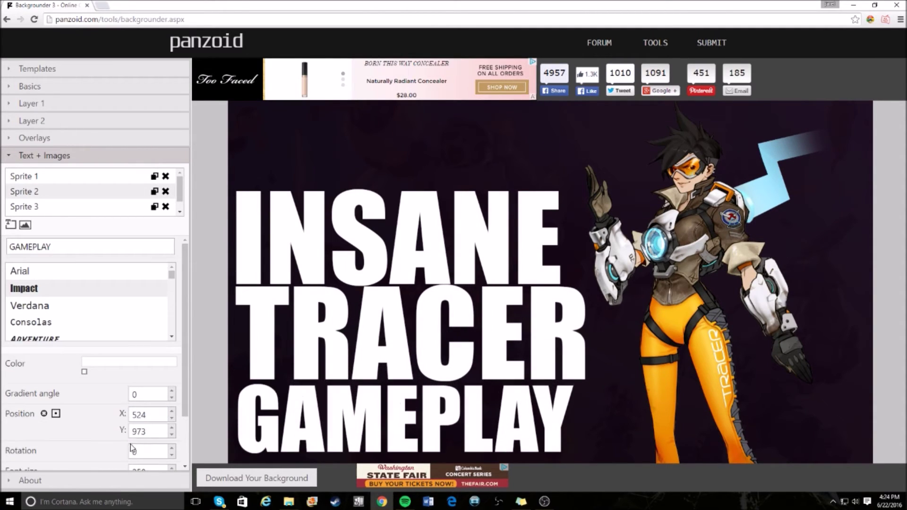
key(Tab)
text(350)
Step: Shift INSANE, TRACER and GAMEPLAY into a tight left-aligned stack, with GAMEPLAY fully on the canvas at about X 722, Y 965
click(365, 321)
drag(346, 269, 347, 262)
click(338, 317)
drag(338, 317, 339, 309)
drag(334, 414, 400, 413)
drag(379, 248, 380, 236)
drag(361, 305, 361, 287)
drag(349, 398, 358, 394)
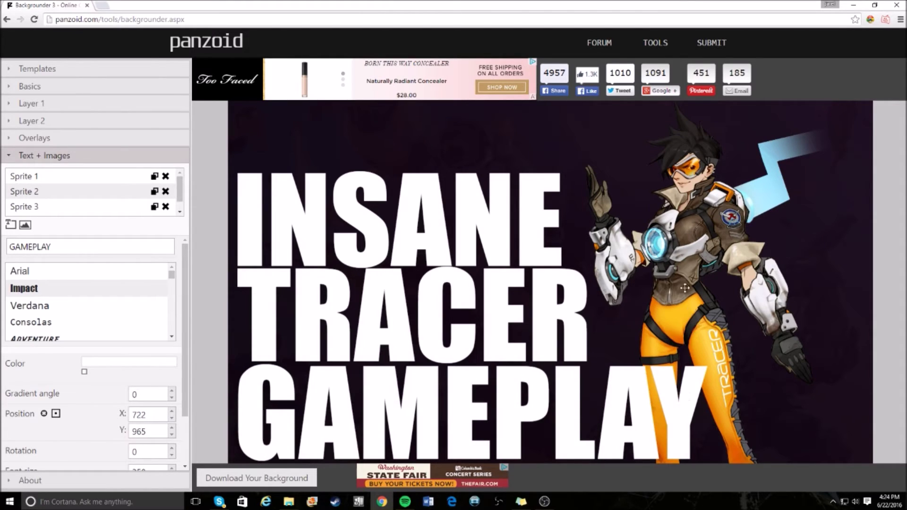
Step: Reorder the Tracer image sprite so it lies in front of the GAMEPLAY text, and move it right to about X 1530, Y 786
click(703, 234)
scroll(109, 203, down, 1)
drag(104, 211, 105, 176)
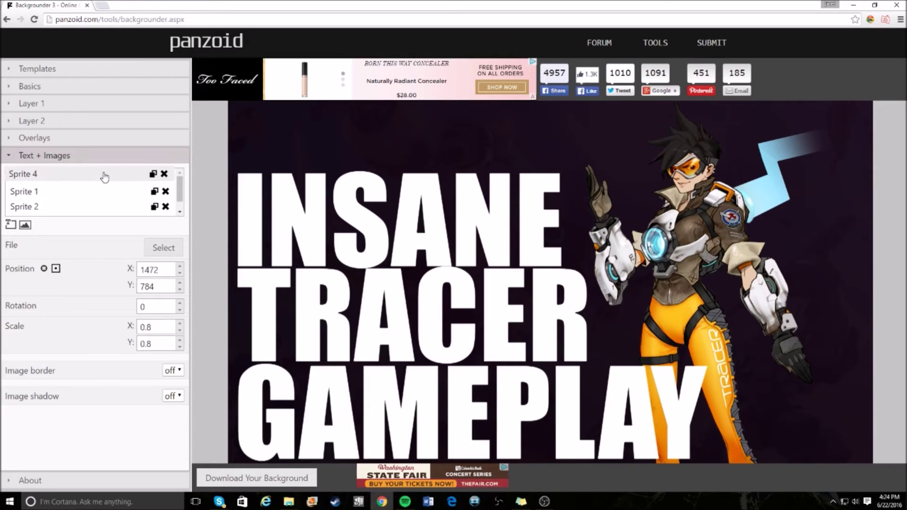
drag(677, 259, 712, 240)
Step: Scale the Tracer image to 0.75 in X and Y and reposition it at about X 1534, Y 744
double_click(146, 327)
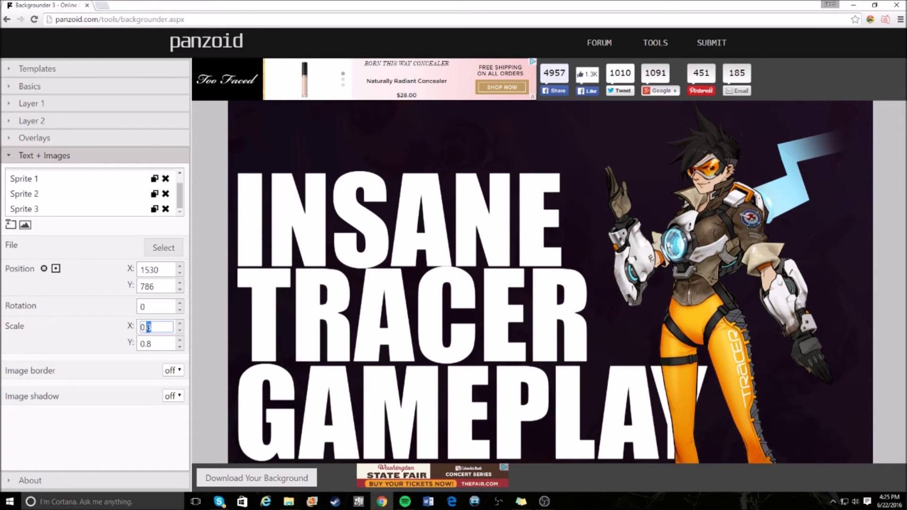
text(75)
double_click(149, 345)
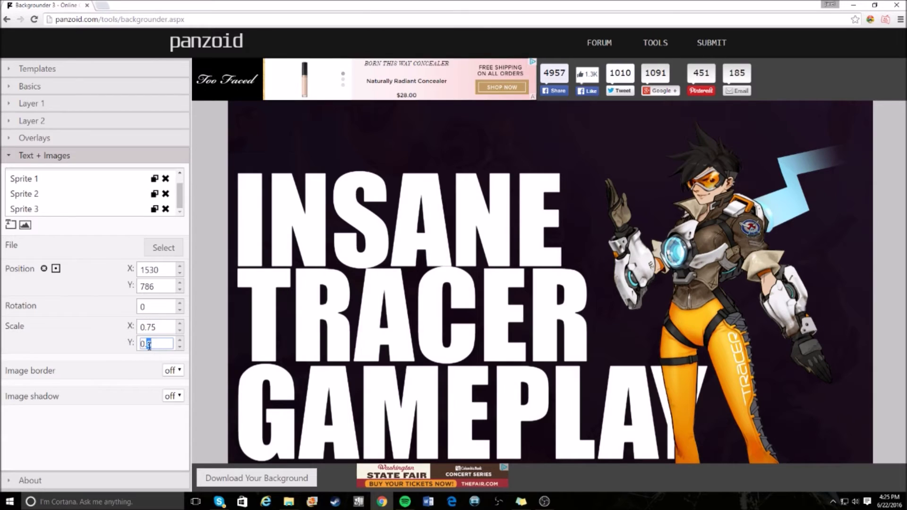
text(75)
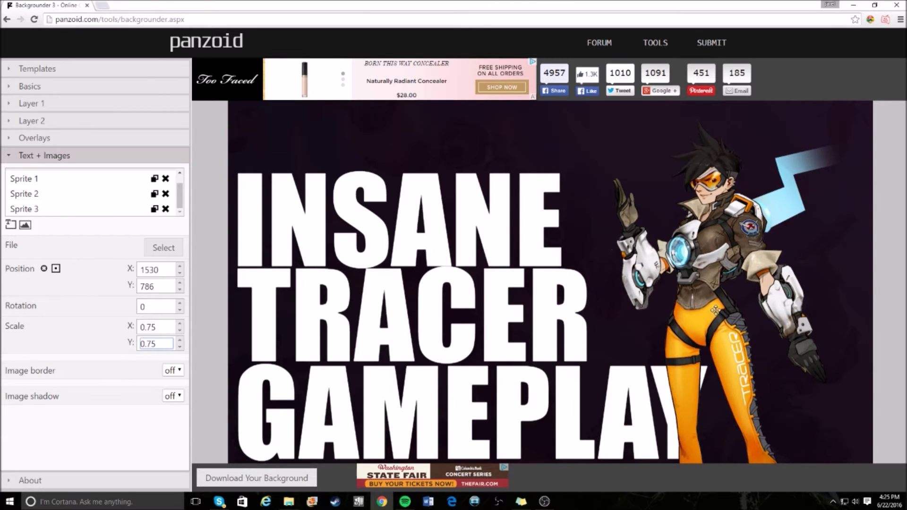
drag(723, 308, 726, 272)
right_click(726, 272)
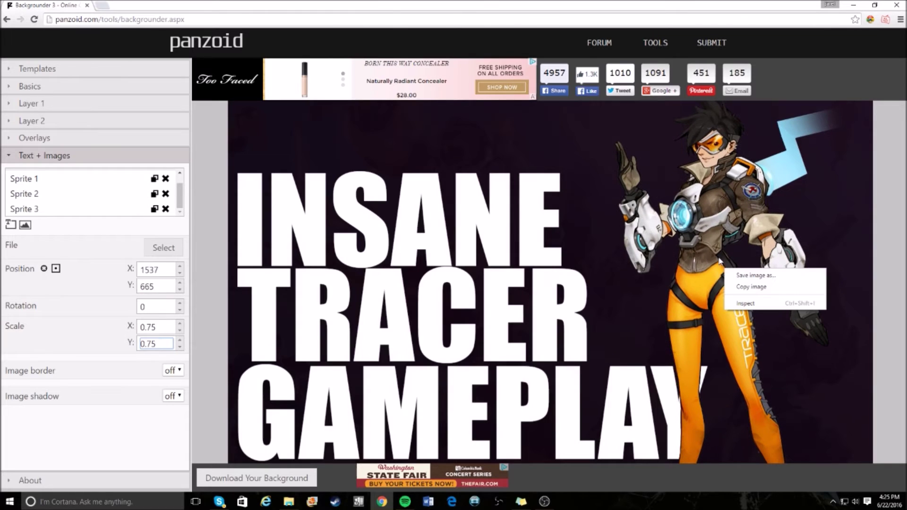
key(Escape)
drag(717, 257, 717, 283)
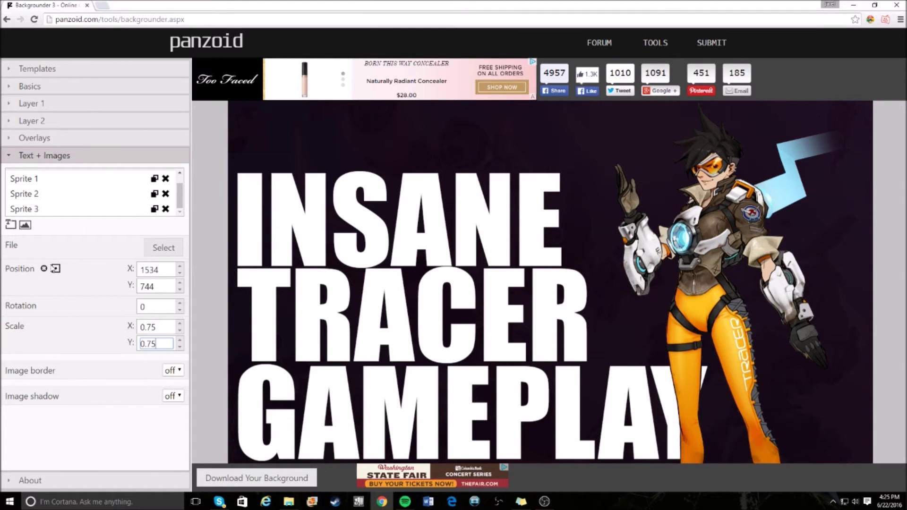
Step: Add the text-only Overwatch logo image from Downloads and place it above INSANE at about X 318, Y 150
click(24, 225)
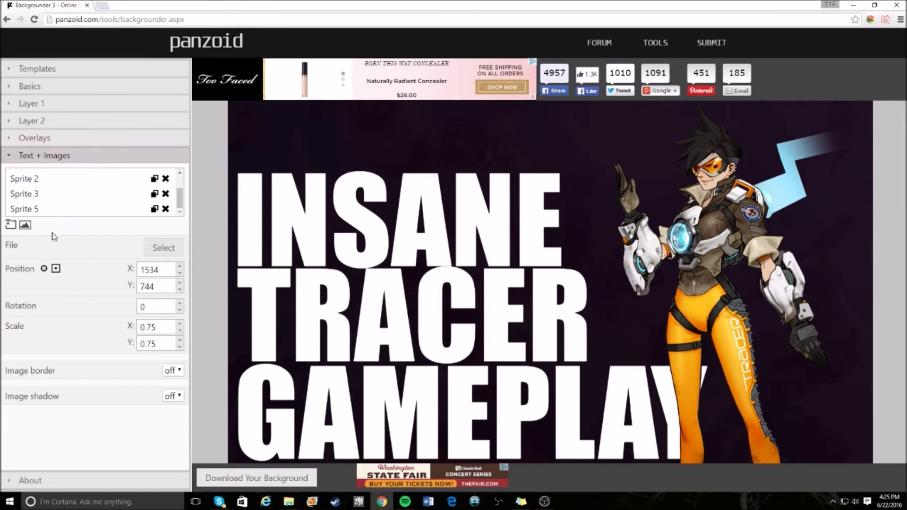
click(76, 212)
click(162, 250)
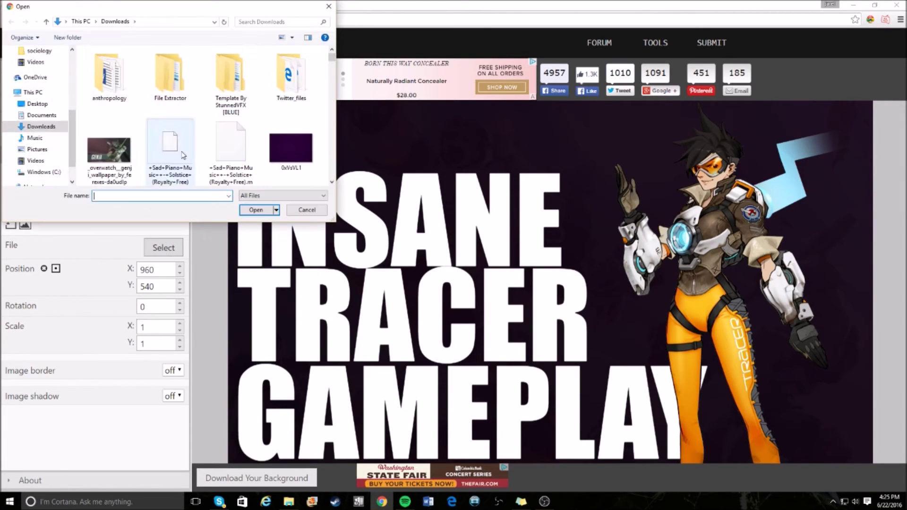
click(308, 21)
text(0)
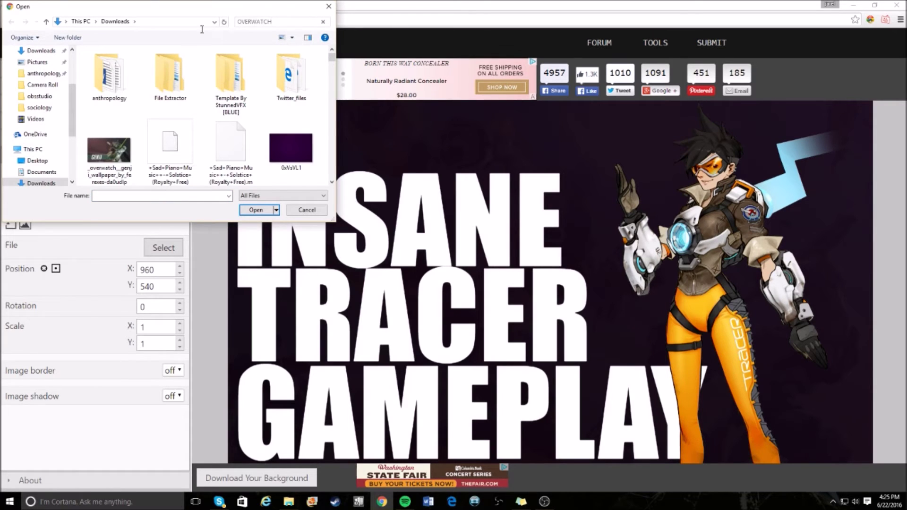
double_click(169, 78)
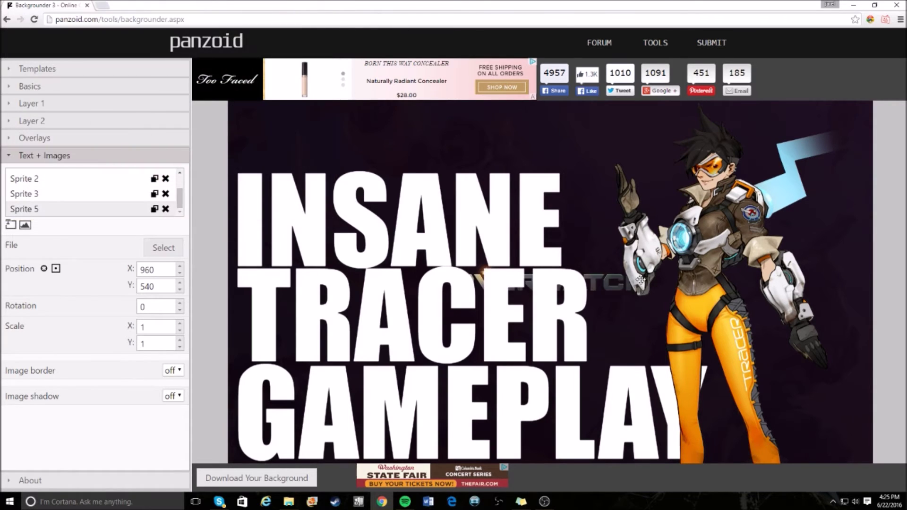
drag(610, 280, 395, 149)
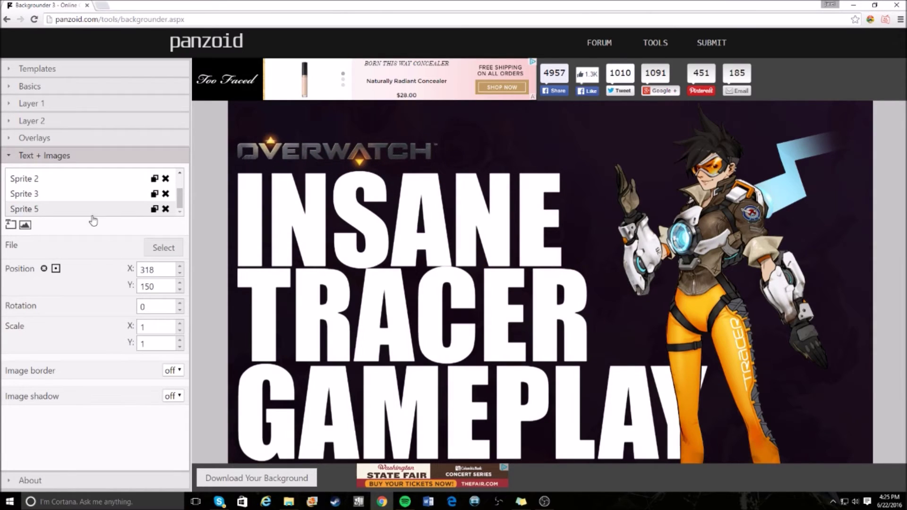
Step: Add the symbol-only Overwatch logo image from Downloads and place it at the end of the Overwatch text logo, about X 660, Y 116
click(25, 225)
click(148, 248)
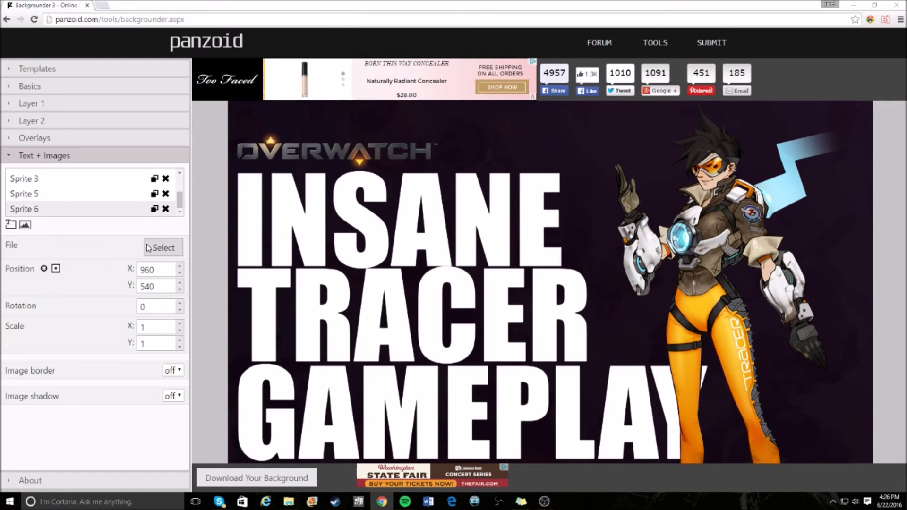
click(258, 22)
text(OVERO)
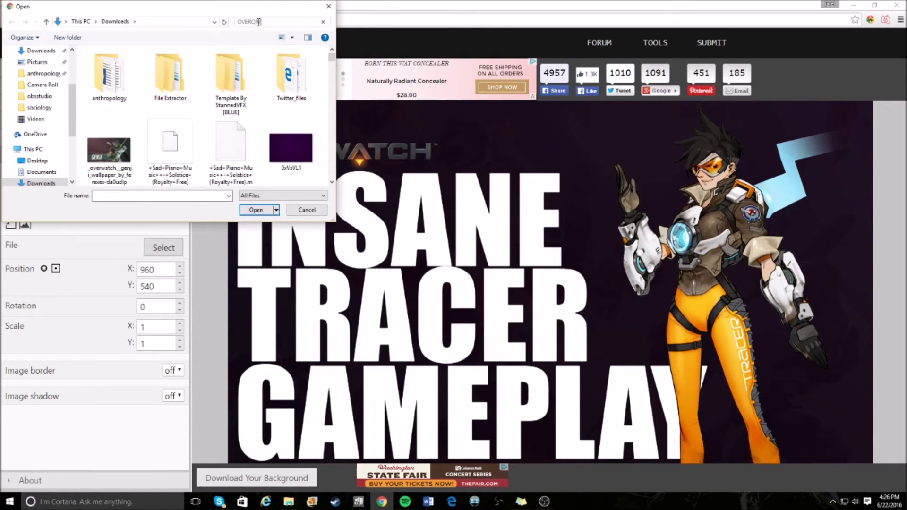
key(BackSpace)
text(WATCH)
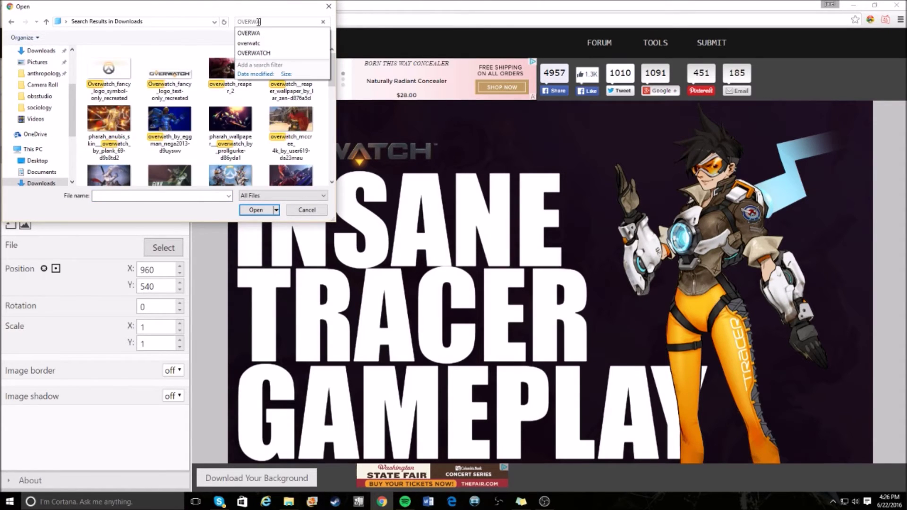
double_click(109, 70)
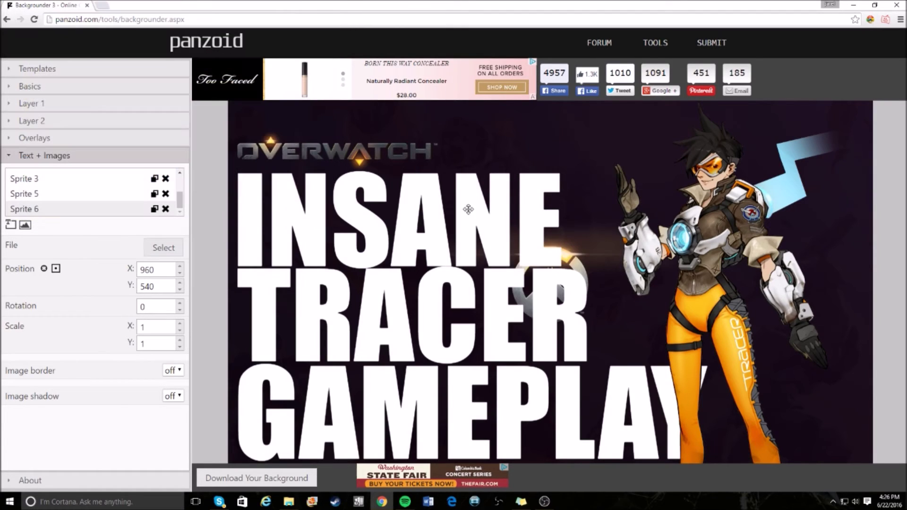
drag(575, 259, 474, 116)
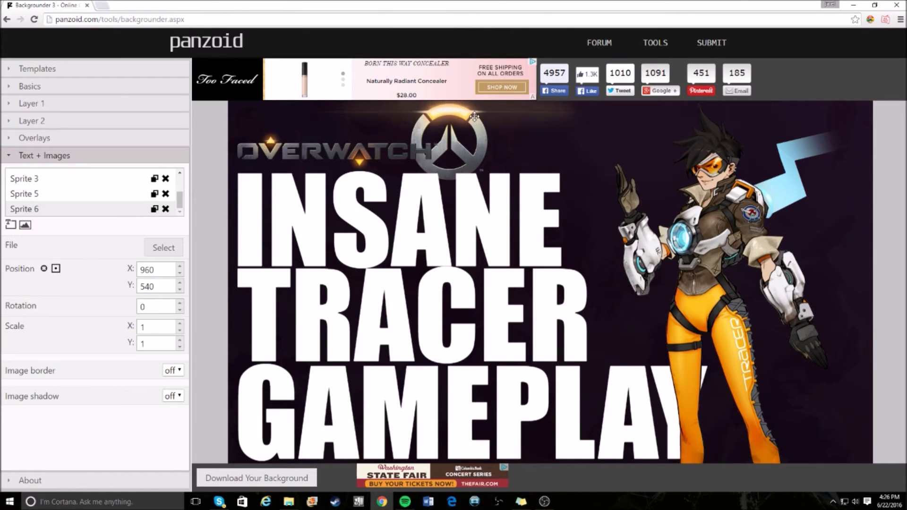
Step: Scale the Overwatch symbol to 0.8 in X and Y and move it to about X 650, Y 111
drag(161, 326, 83, 333)
text(.8)
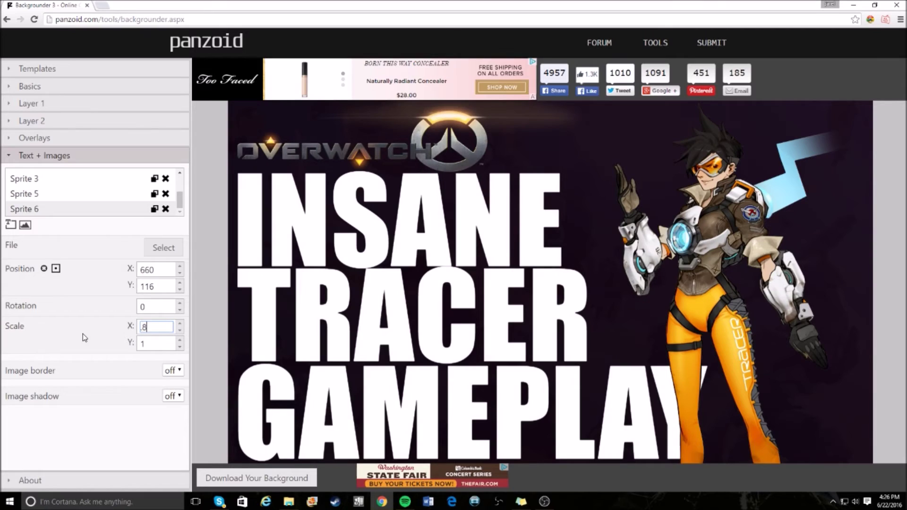
drag(149, 344, 130, 346)
text(.8)
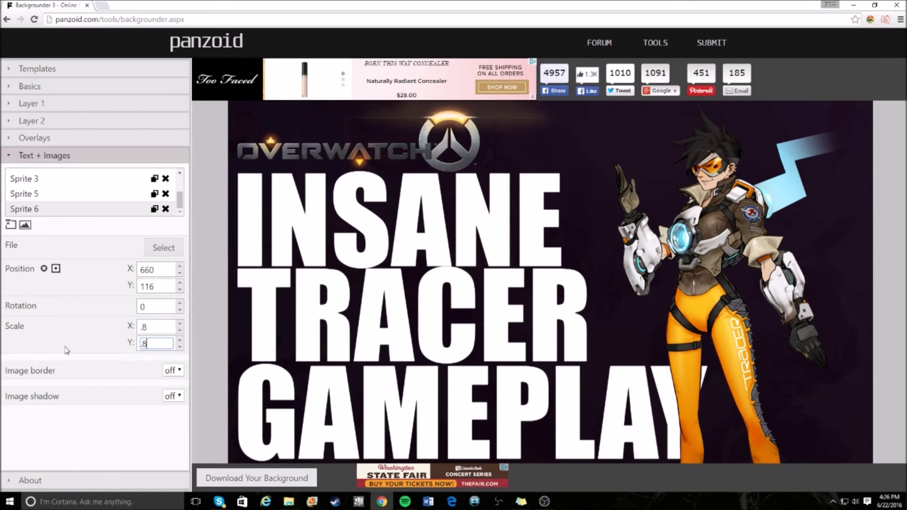
drag(455, 156, 448, 151)
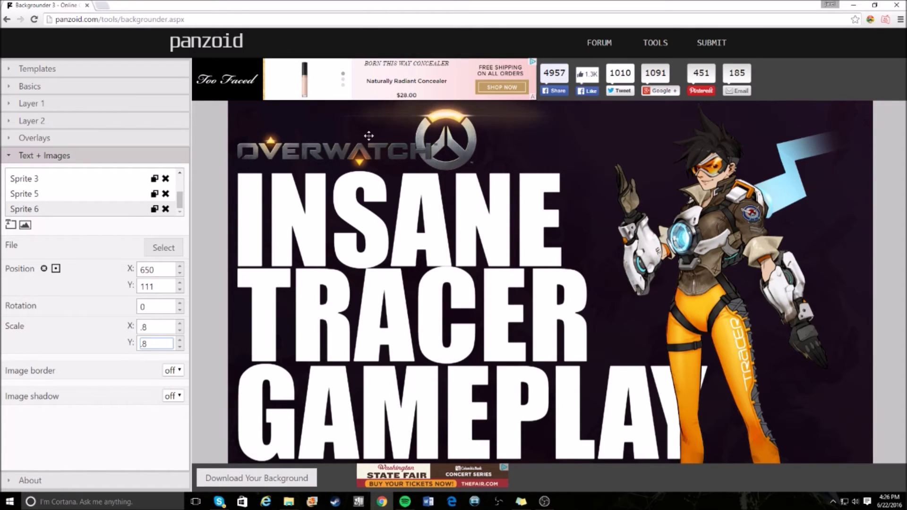
Step: Nudge the Overwatch text logo and the symbol slightly right, with the symbol at about X 657, Y 111
click(327, 149)
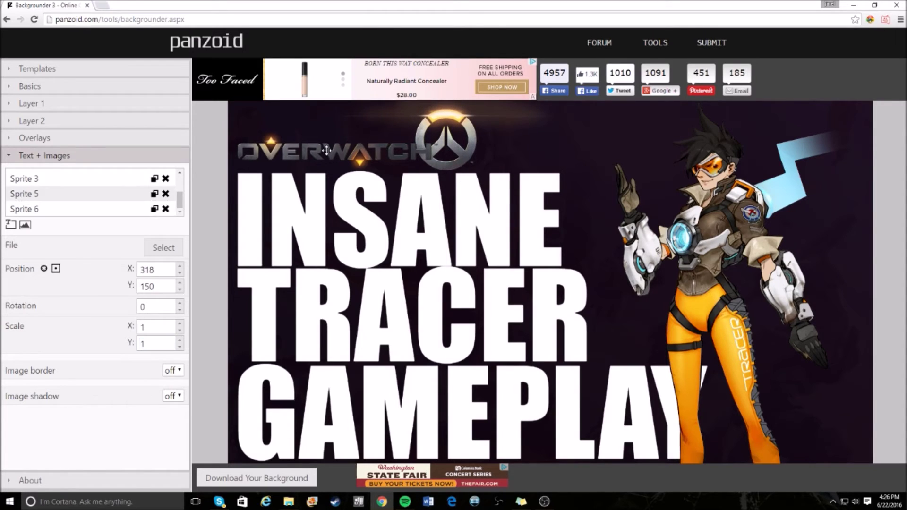
click(464, 150)
drag(465, 150, 466, 150)
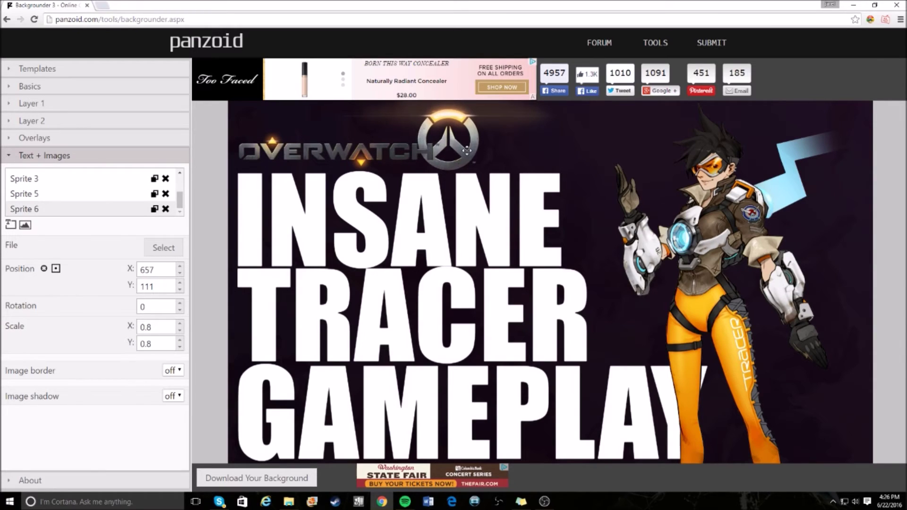
Step: Recolor the INSANE text to solid orange ff5700
click(373, 234)
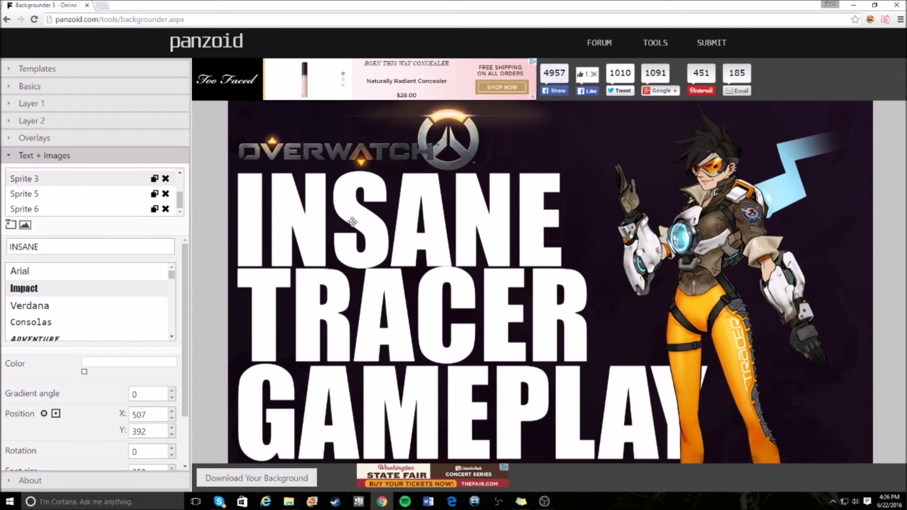
drag(85, 375, 146, 374)
click(151, 385)
click(287, 293)
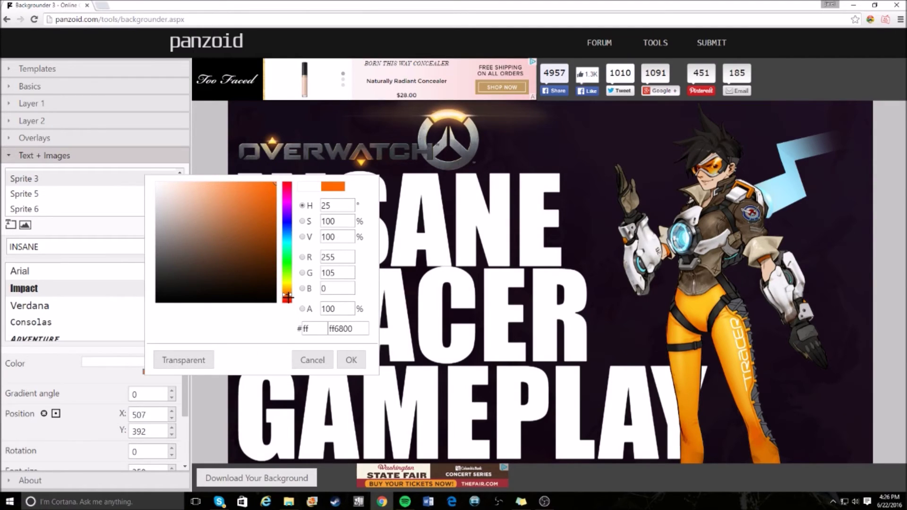
click(351, 360)
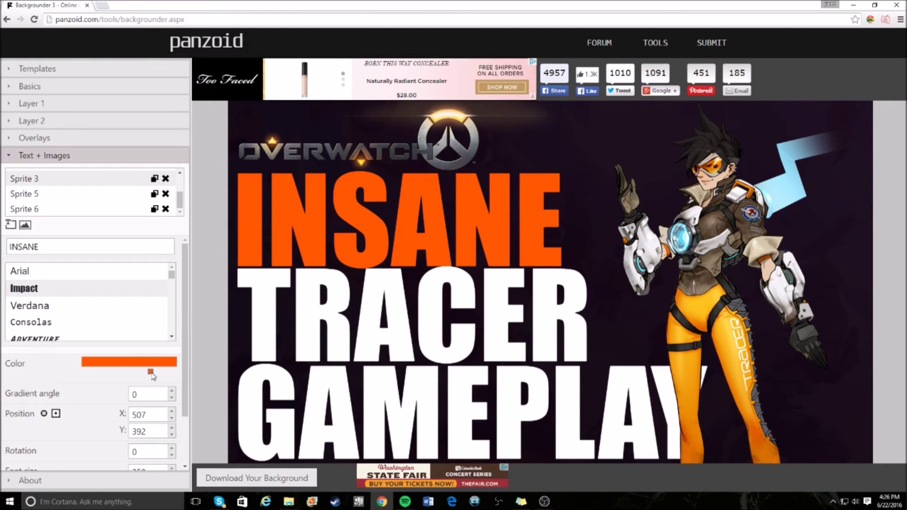
Step: Add a second color stop to the INSANE text's gradient and make it a slightly lighter orange
click(151, 372)
click(140, 367)
click(146, 389)
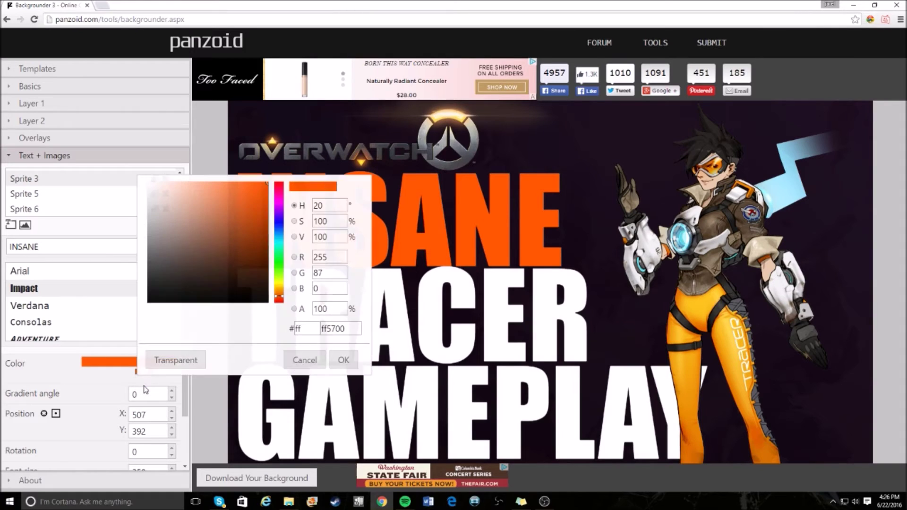
drag(251, 186, 248, 183)
click(339, 359)
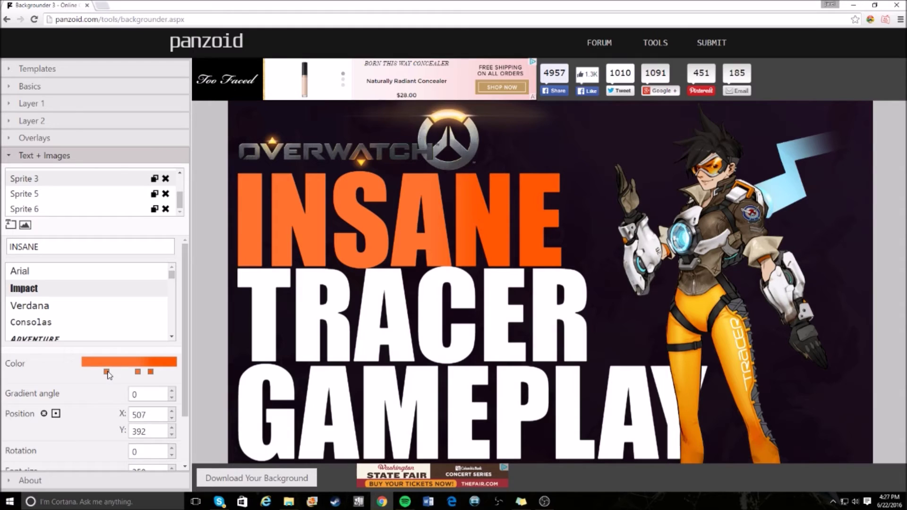
Step: Add a third color stop near the start of INSANE's gradient and set it to yellow-orange ffa122
click(107, 373)
click(185, 222)
mouse_move(185, 222)
mouse_down()
mouse_move(134, 188)
mouse_move(233, 236)
mouse_move(248, 197)
mouse_move(248, 249)
mouse_move(248, 190)
mouse_up()
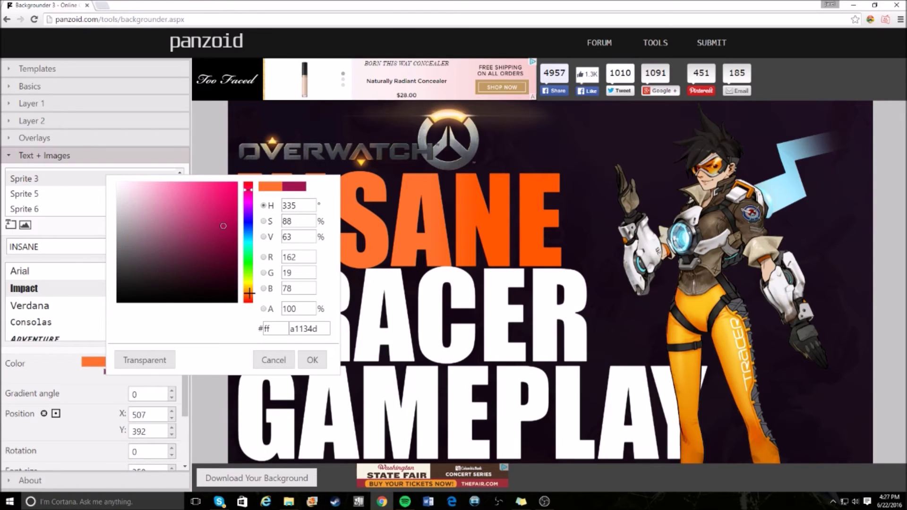
click(249, 289)
mouse_move(217, 210)
mouse_down()
mouse_move(215, 184)
mouse_move(231, 192)
mouse_up()
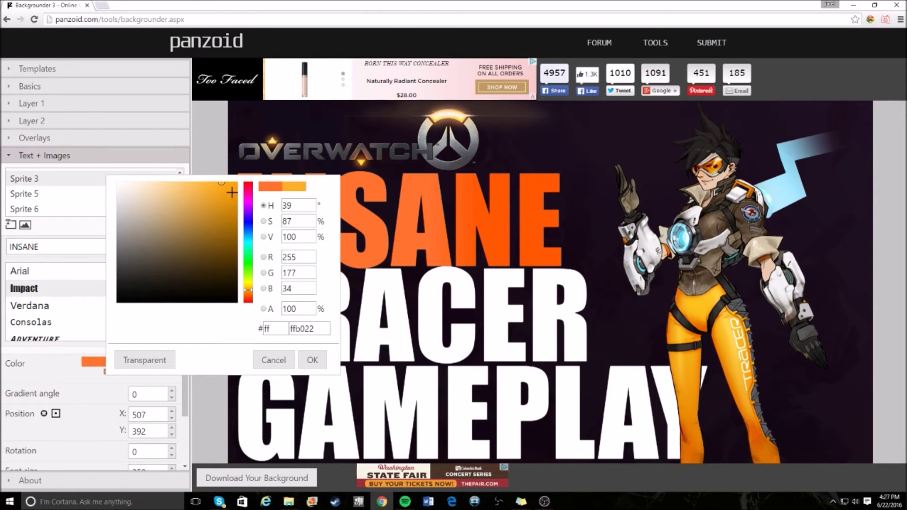
click(249, 291)
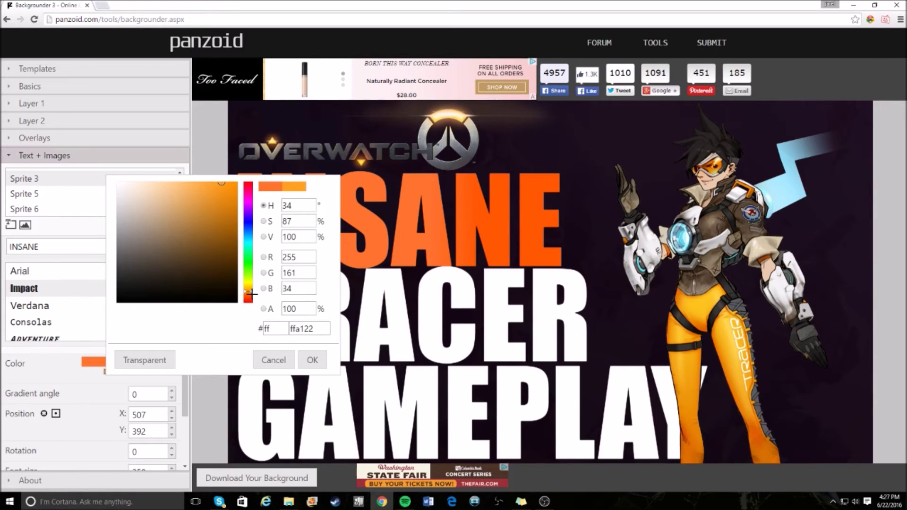
click(311, 360)
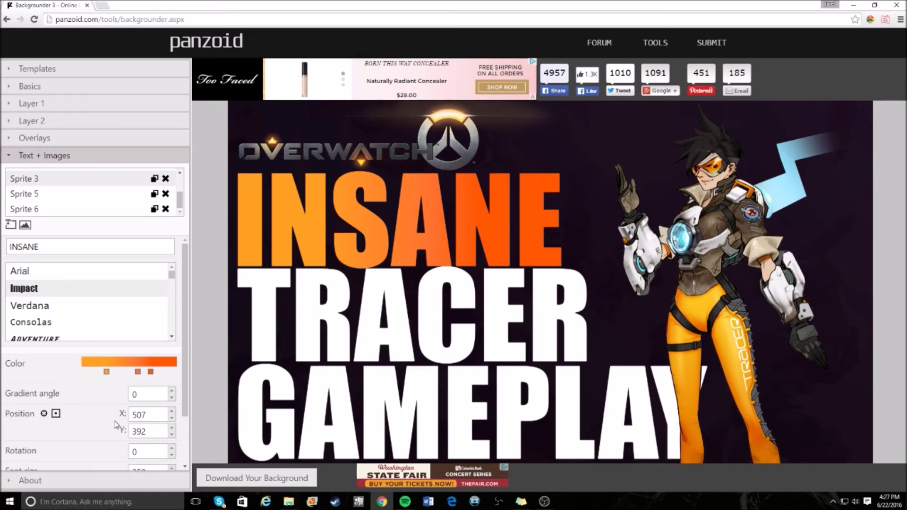
Step: Set the INSANE text's gradient angle to -89 and shift its color stops closer together
click(45, 396)
text(-89)
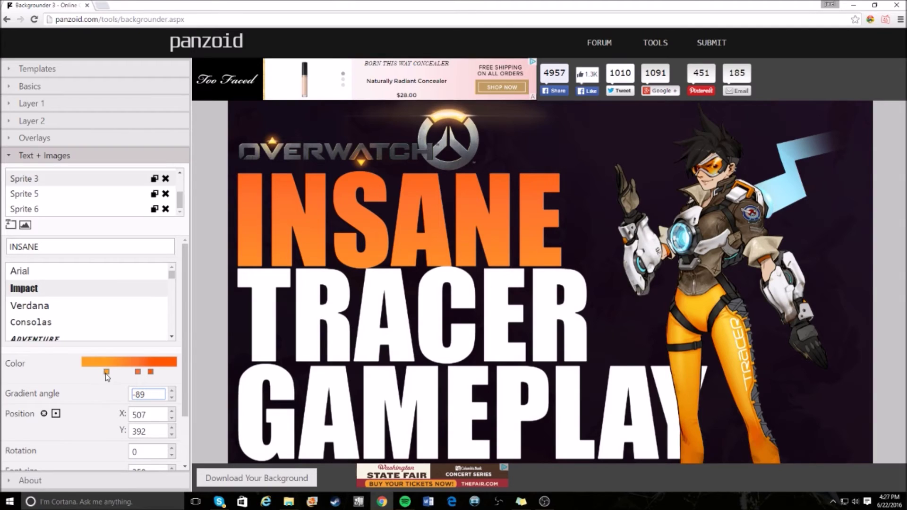
mouse_move(138, 372)
mouse_down()
mouse_move(127, 372)
mouse_move(147, 373)
mouse_move(111, 372)
mouse_move(135, 373)
mouse_up()
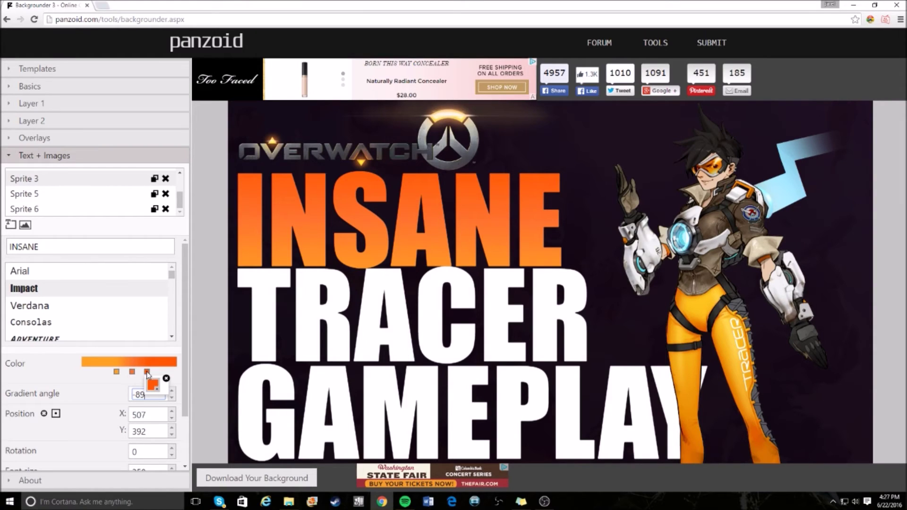
Step: Copy the ff5700 color from INSANE's last gradient stop and add a stop with that color near the end of TRACER's gradient
click(153, 385)
click(358, 328)
drag(358, 328, 201, 336)
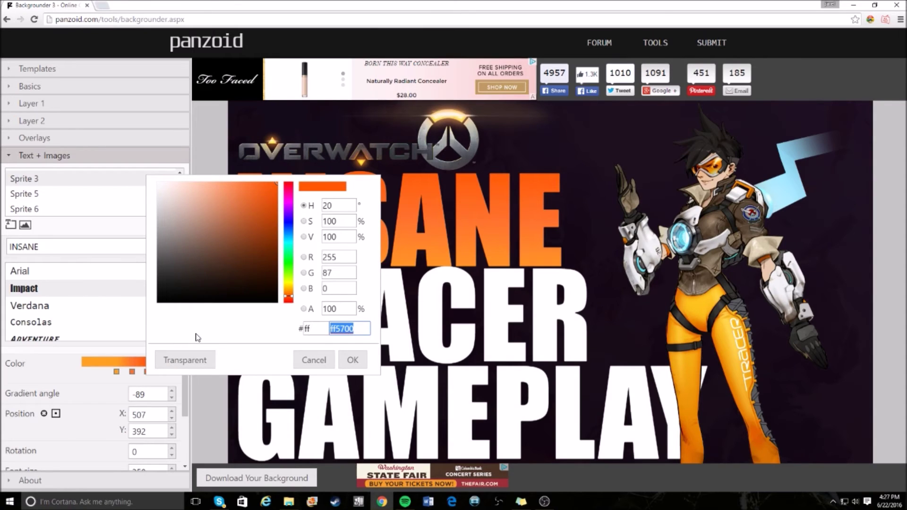
click(305, 361)
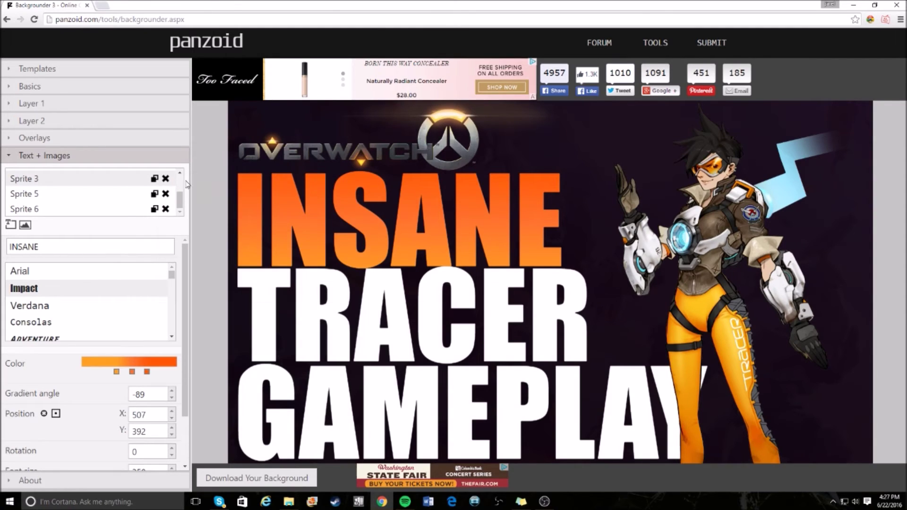
click(309, 321)
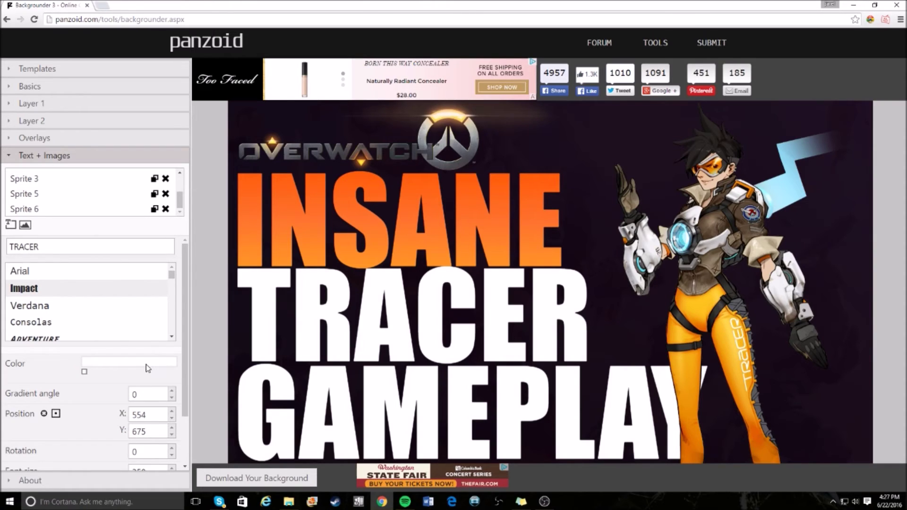
click(146, 371)
click(152, 386)
drag(364, 329, 306, 337)
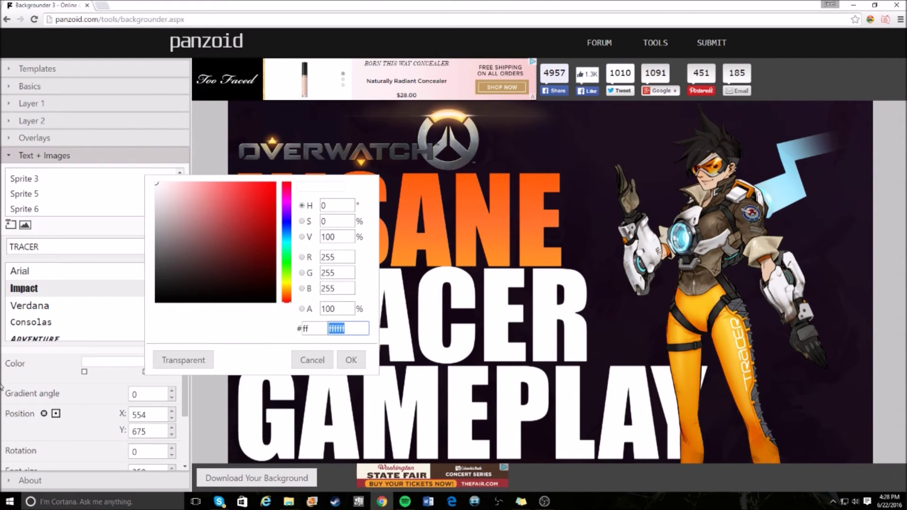
text(ff5500)
click(350, 360)
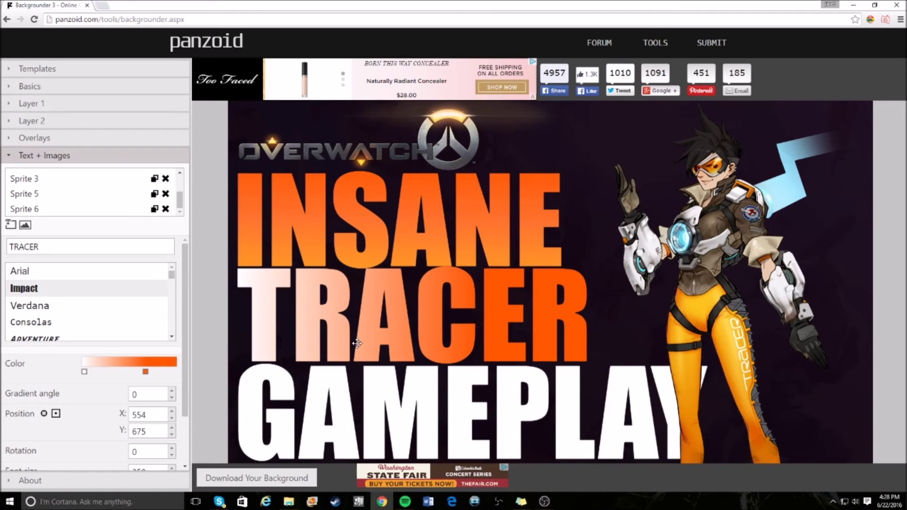
Step: Copy the fd732c color from INSANE's middle gradient stop and add a matching stop to TRACER's gradient
click(372, 230)
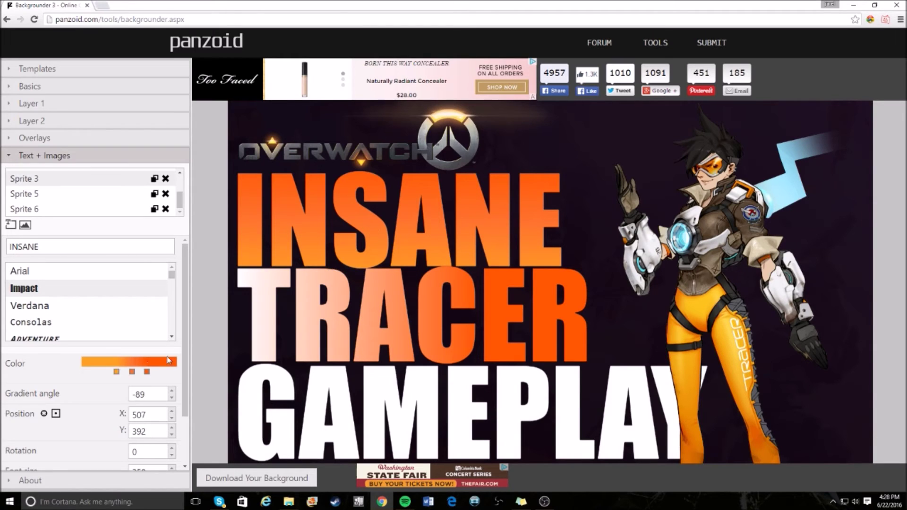
click(135, 372)
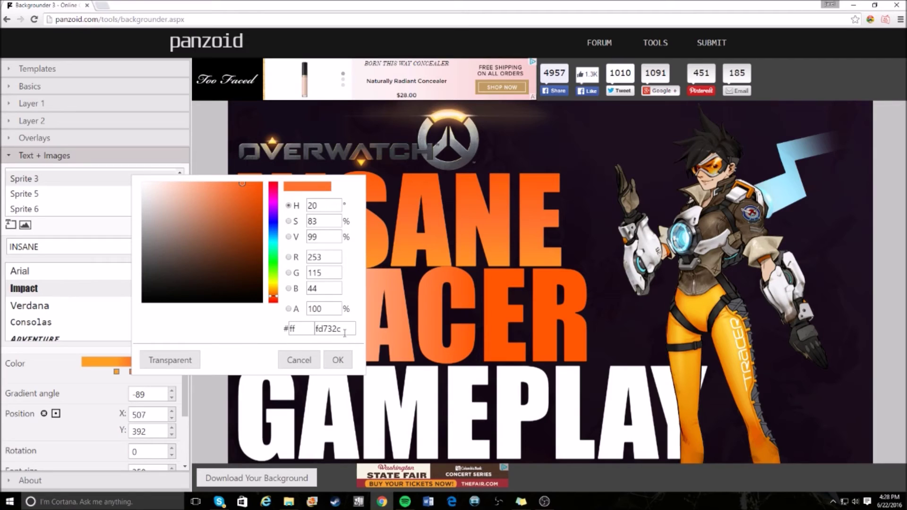
key(ctrl+a)
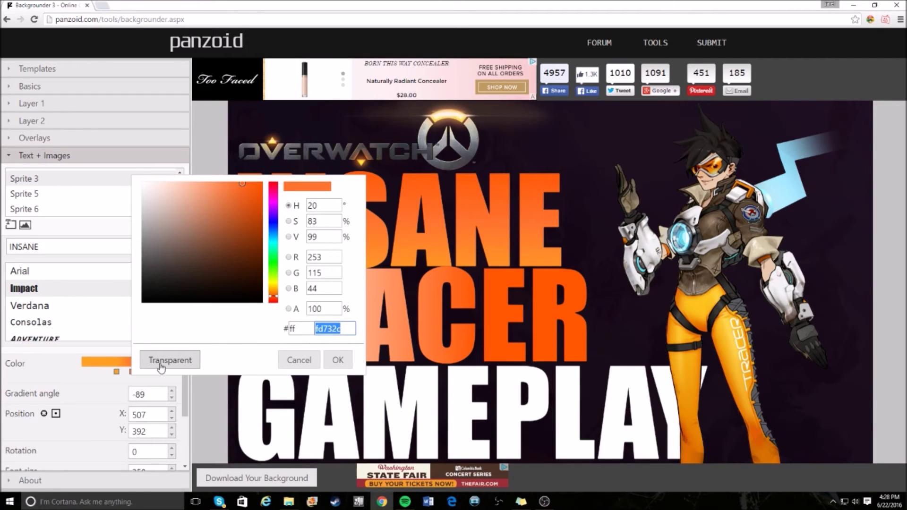
click(298, 360)
click(360, 332)
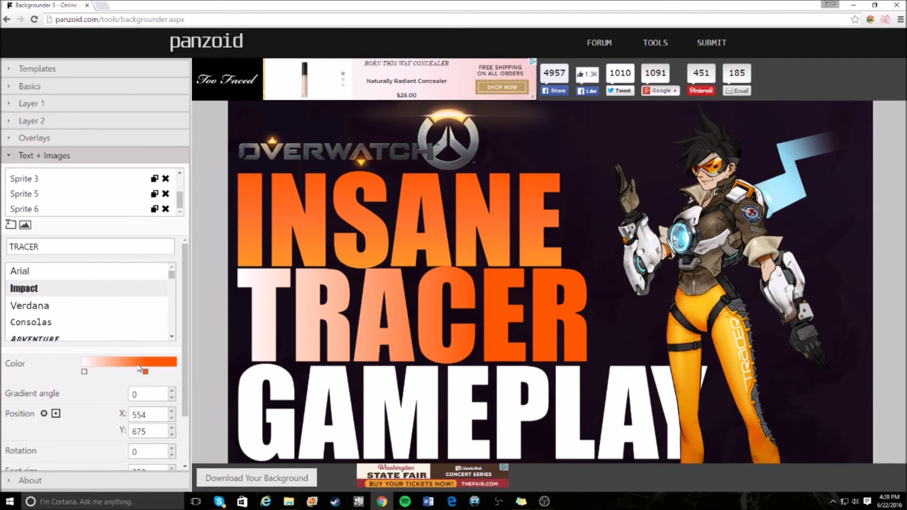
click(145, 371)
key(ctrl+a)
text(ff732c)
click(340, 360)
Step: Copy the ffa122 color from INSANE's first gradient stop and add a matching yellow-orange stop to TRACER's gradient
click(304, 247)
click(117, 372)
key(ctrl+a)
key(ctrl+c)
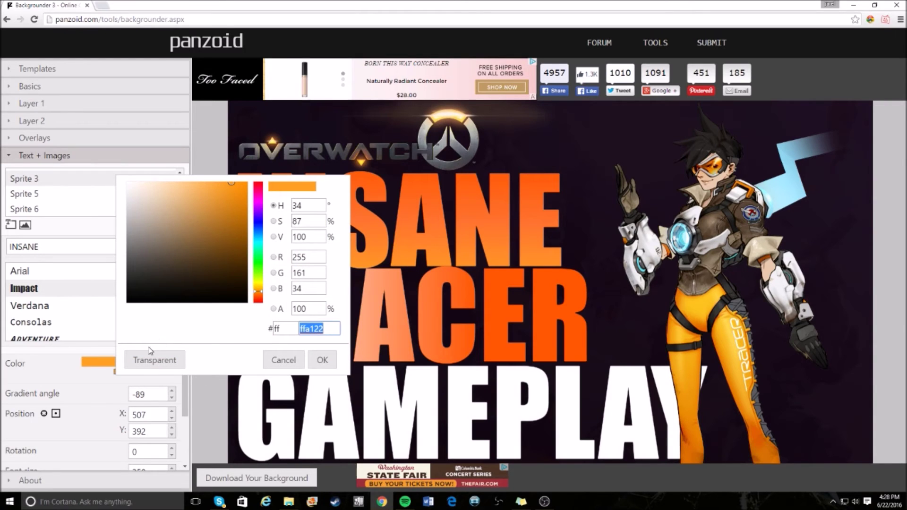
click(284, 360)
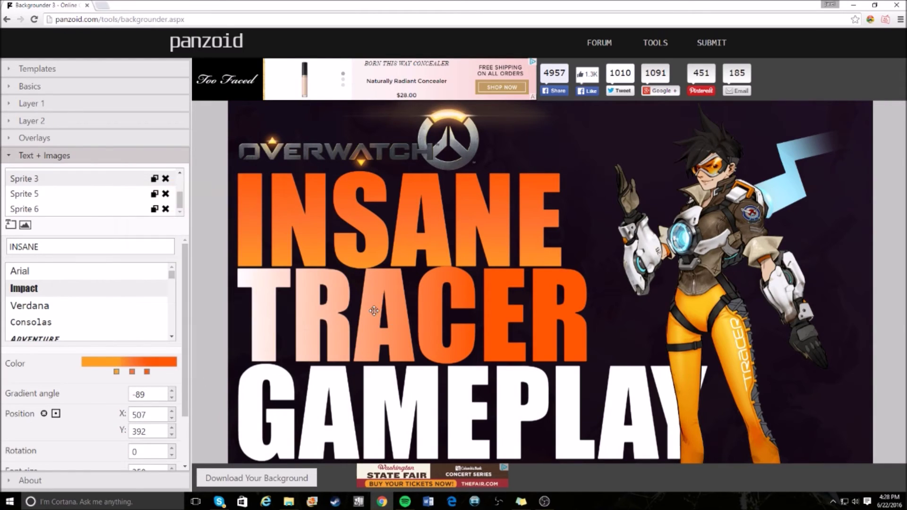
click(276, 358)
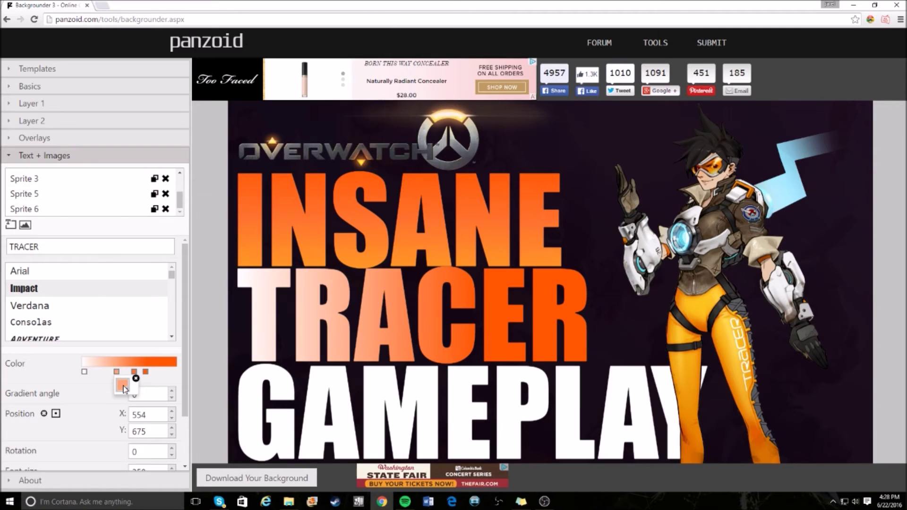
click(116, 372)
double_click(328, 333)
key(ctrl+v)
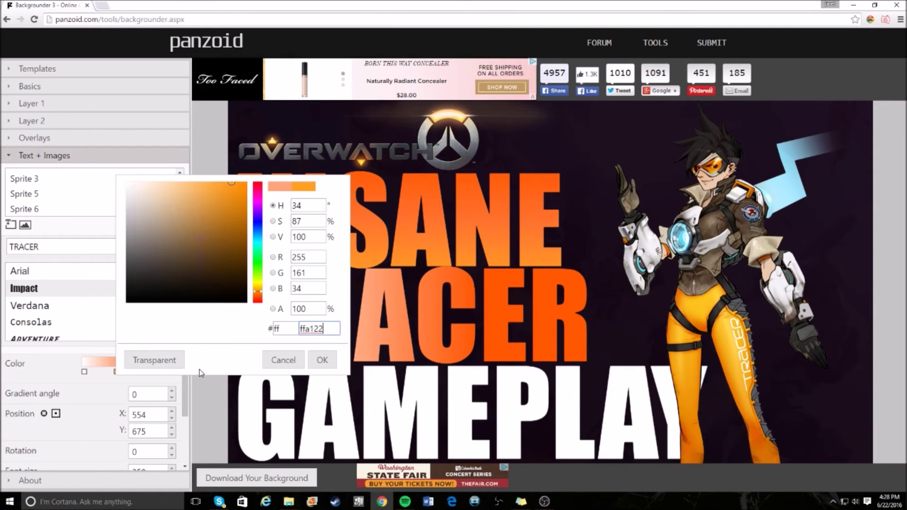
click(322, 360)
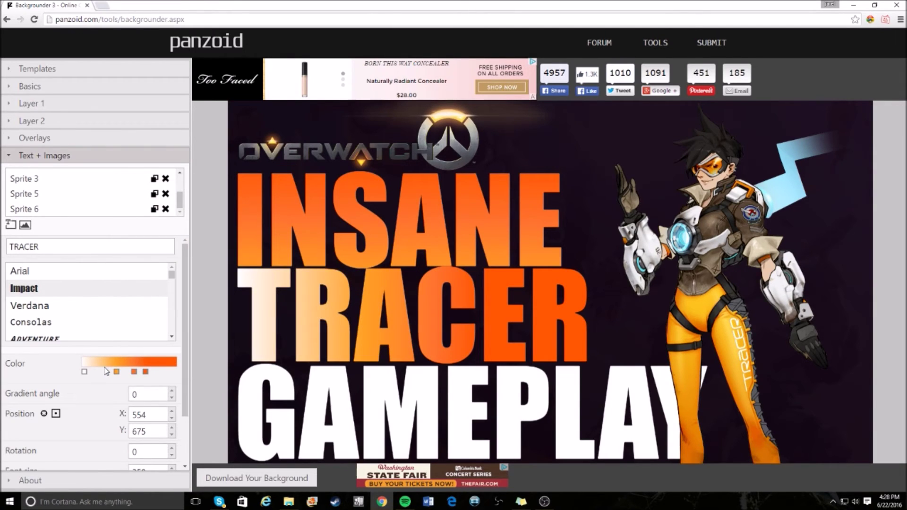
Step: Remove the white stop from TRACER's gradient and set its gradient angle to -89
drag(85, 373, 17, 399)
text(-89)
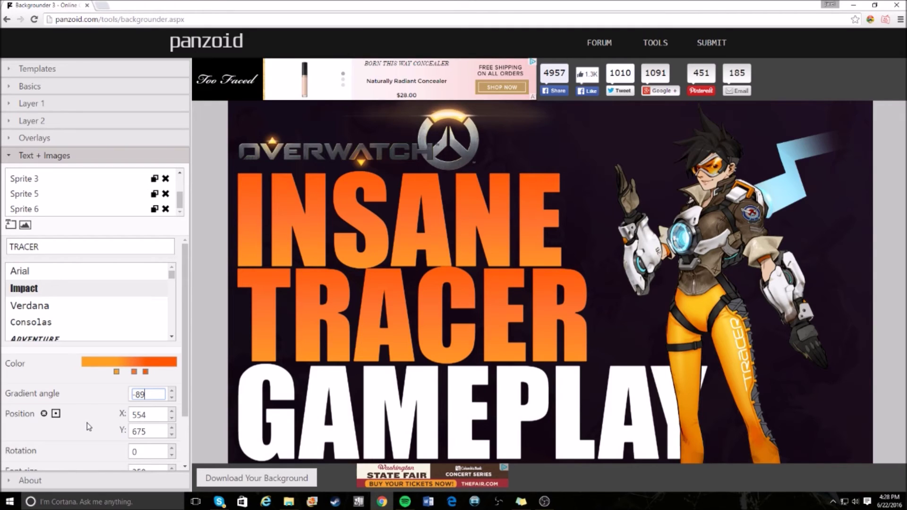
scroll(71, 455, down, 3)
scroll(78, 406, up, 2)
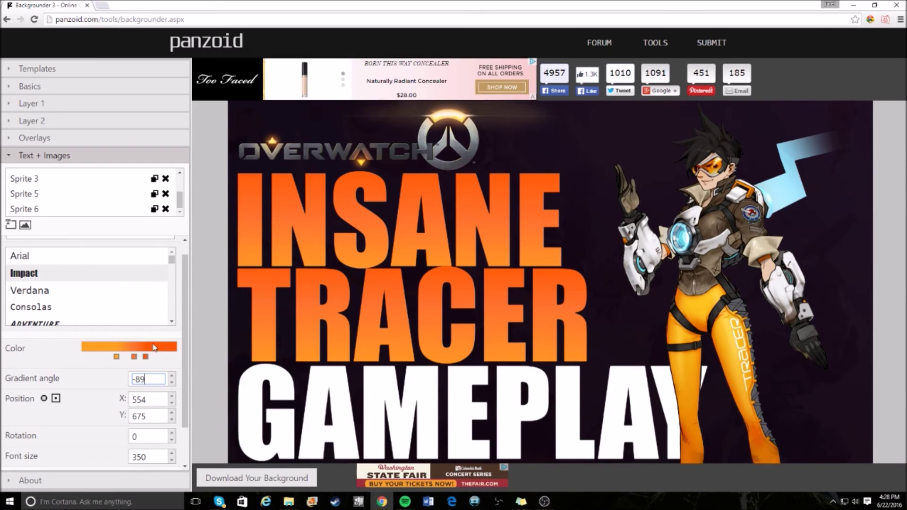
Step: Add a second color stop to the GAMEPLAY text's gradient, placed like TRACER's last orange stop
double_click(145, 356)
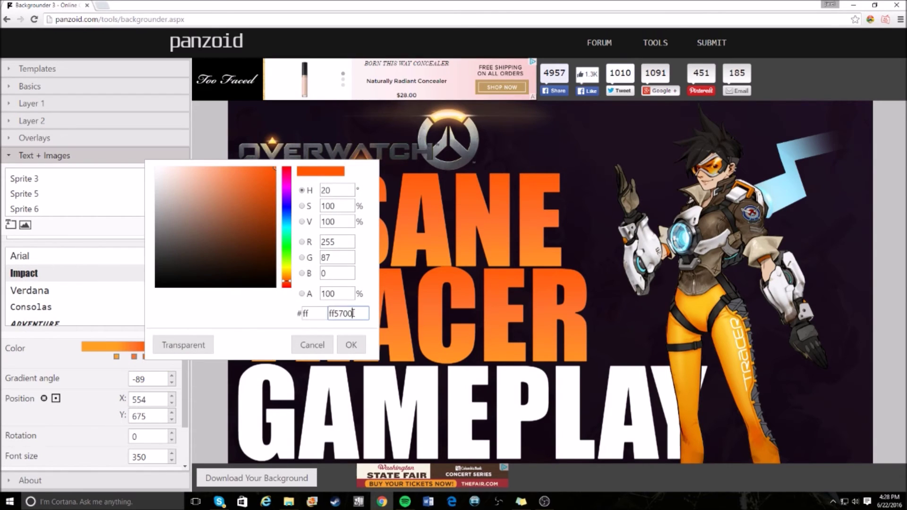
click(312, 345)
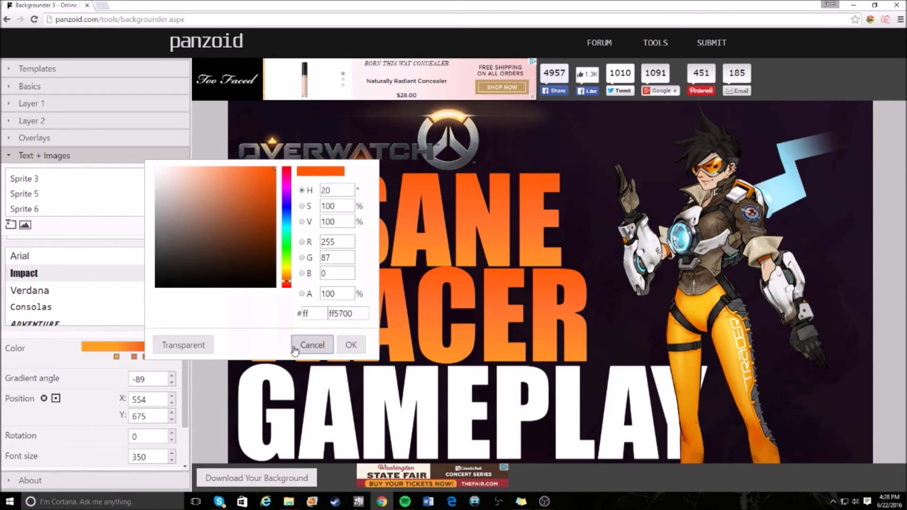
click(275, 394)
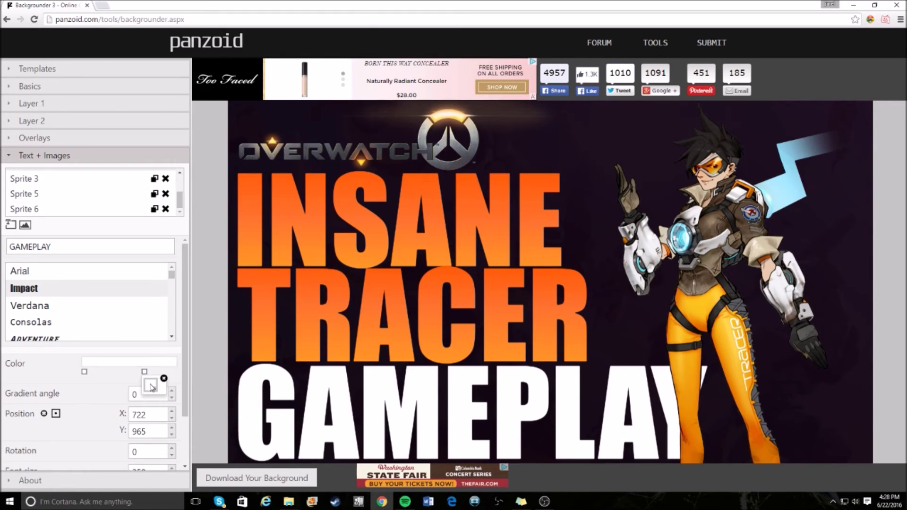
double_click(144, 372)
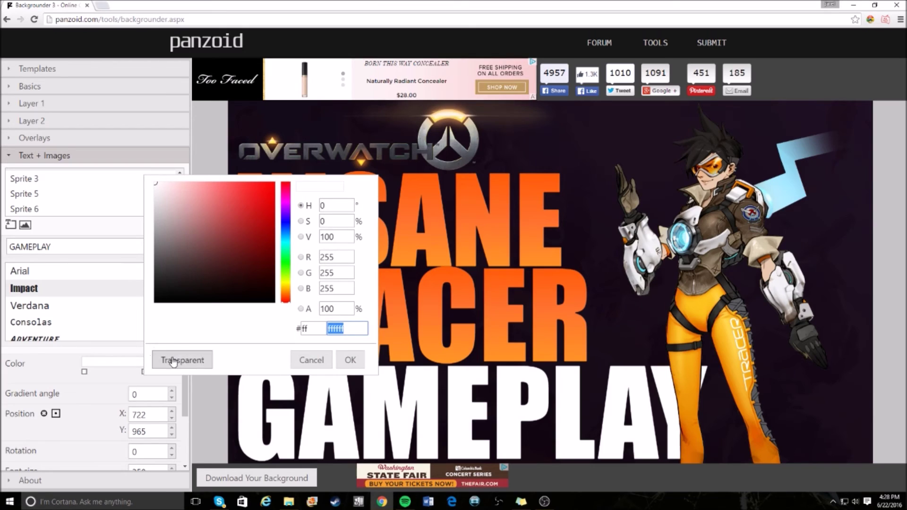
click(311, 360)
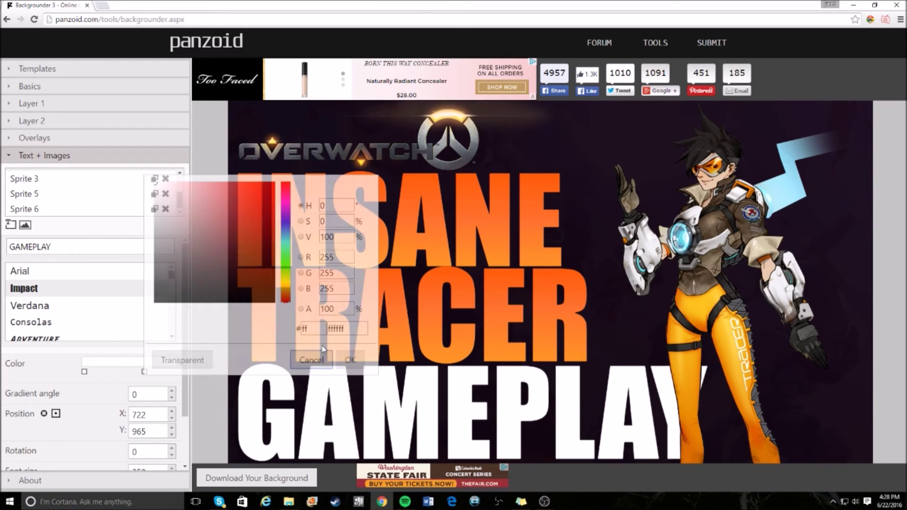
Step: Copy ff5700 from TRACER's last gradient stop and apply it to GAMEPLAY's second stop
click(235, 339)
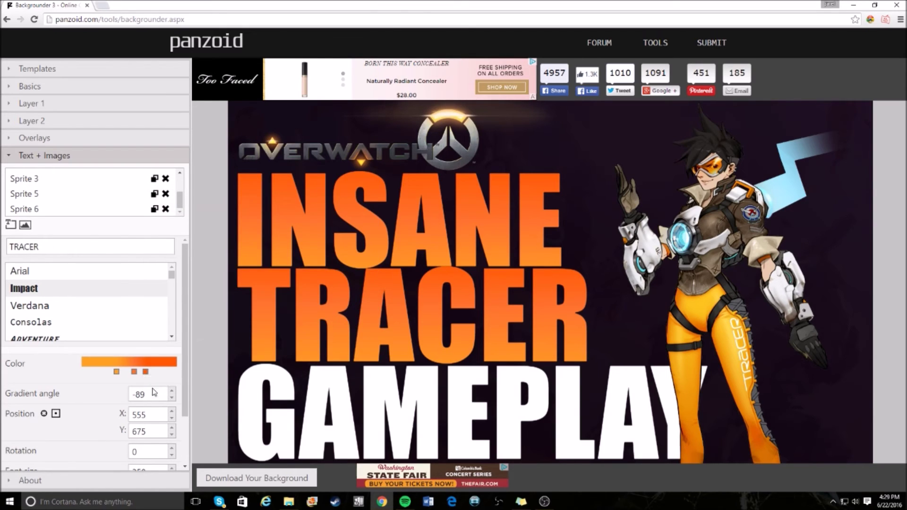
double_click(145, 372)
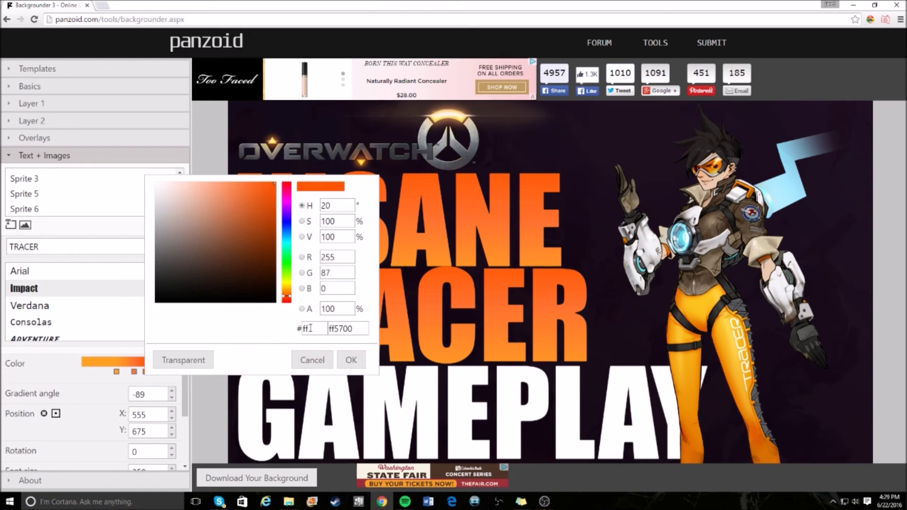
double_click(364, 330)
key(ctrl+c)
click(326, 355)
click(338, 401)
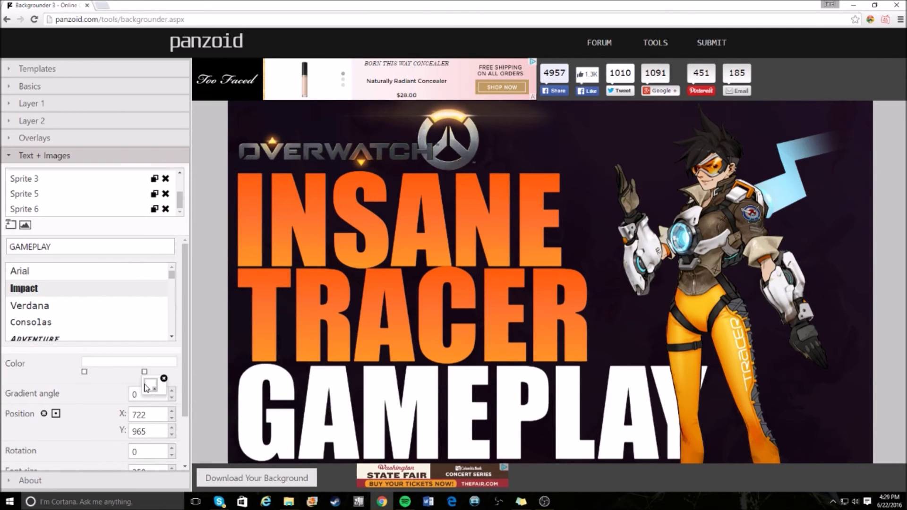
click(143, 371)
double_click(357, 329)
key(ctrl+v)
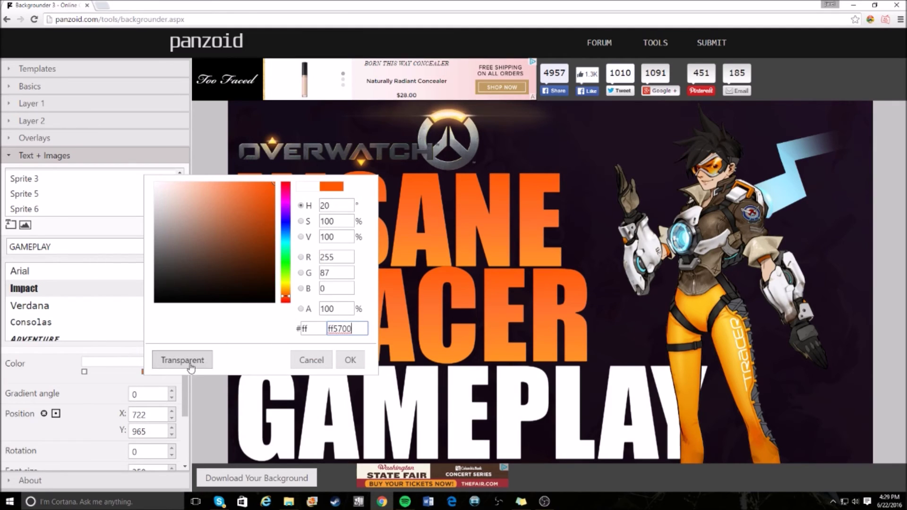
click(350, 359)
Step: Copy fd732c from TRACER's middle gradient stop and add a matching stop to GAMEPLAY's gradient
click(344, 334)
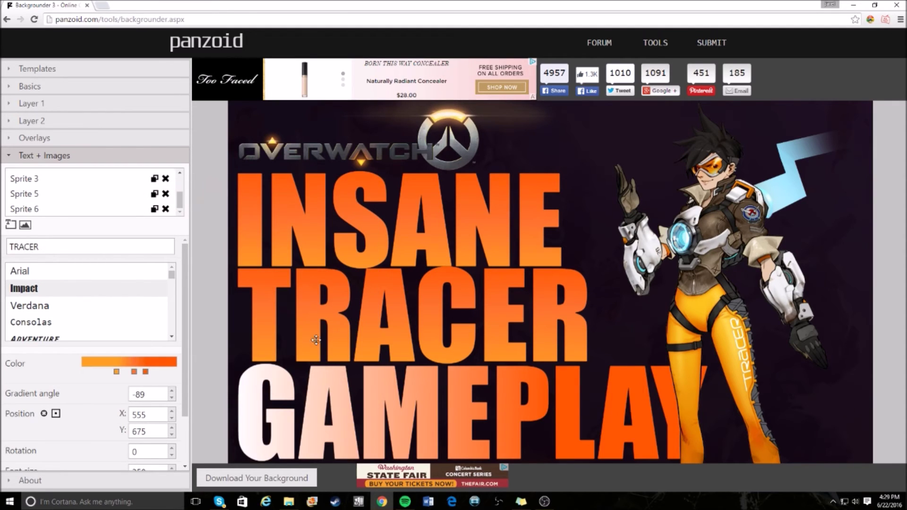
click(139, 387)
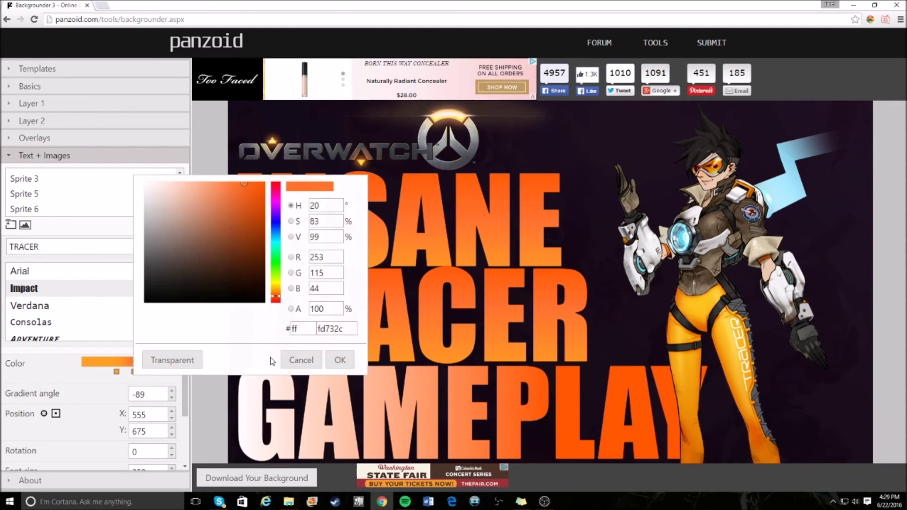
double_click(348, 329)
click(301, 360)
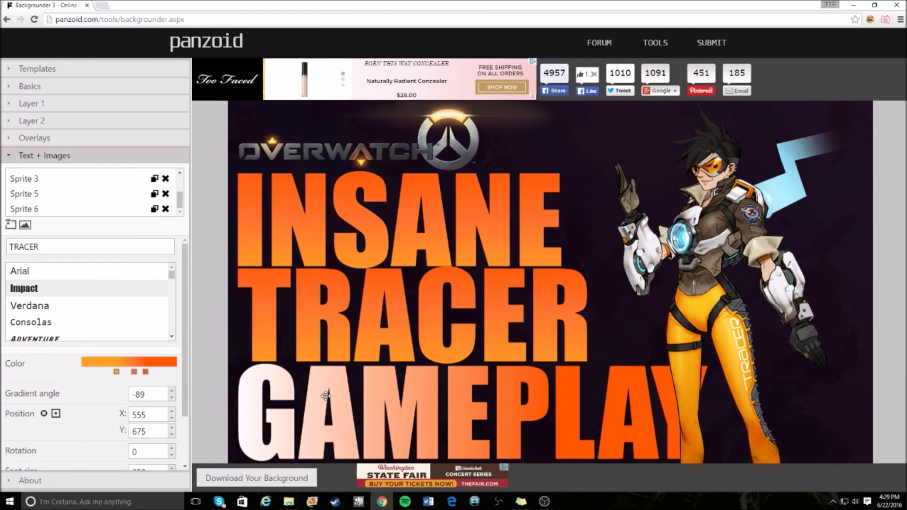
click(325, 395)
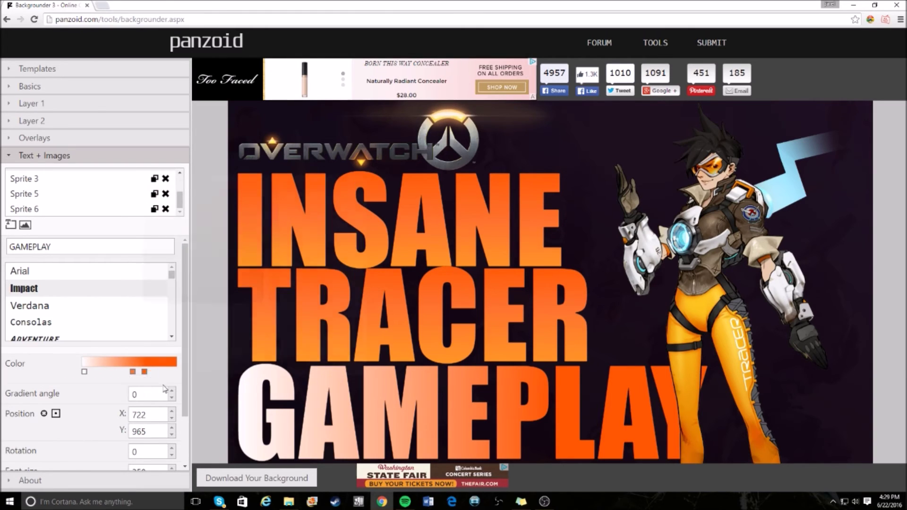
click(140, 386)
double_click(330, 329)
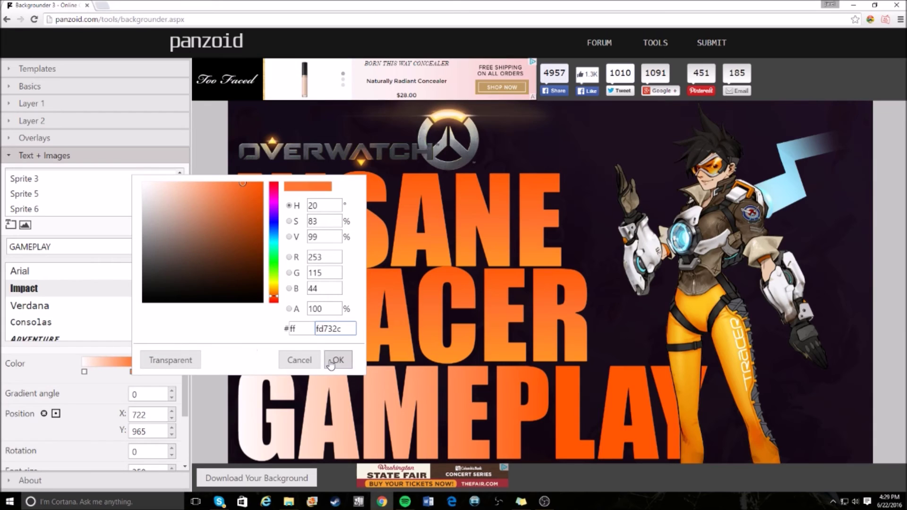
click(338, 359)
Step: Copy ffa122 from TRACER's first gradient stop and add a matching yellow-orange stop to GAMEPLAY's gradient
click(375, 317)
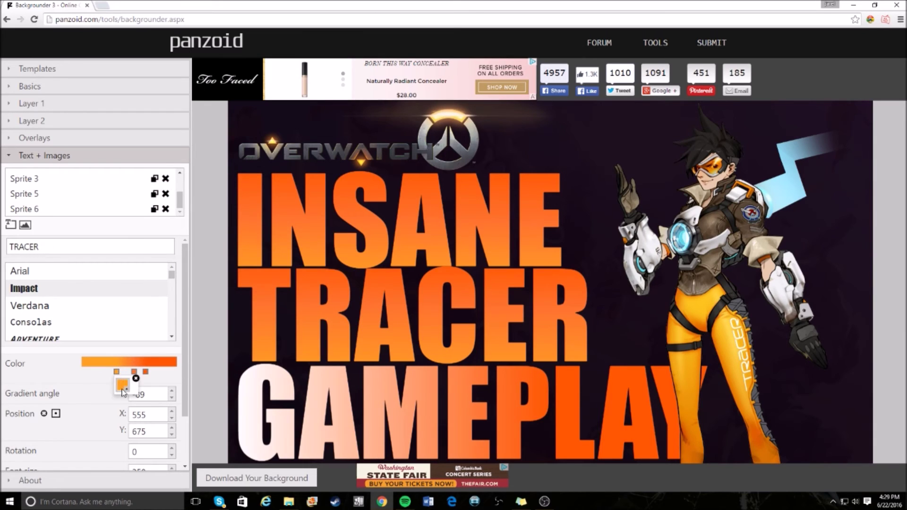
click(117, 371)
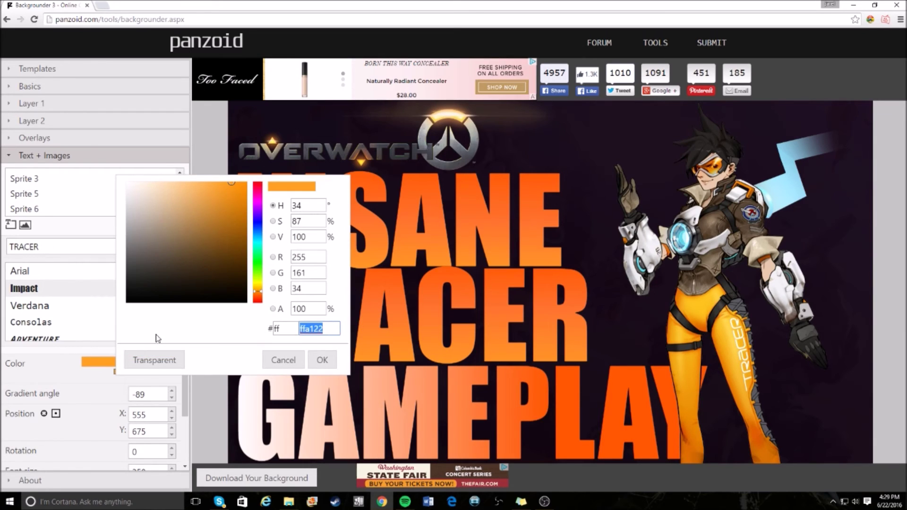
click(284, 359)
click(117, 372)
click(118, 371)
drag(336, 329, 97, 331)
text(ffa122)
click(321, 361)
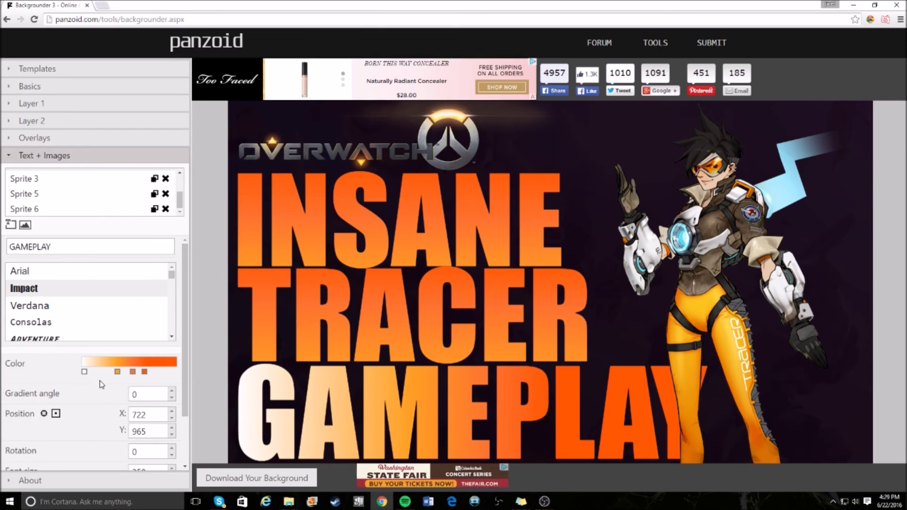
Step: Remove the white color stop from GAMEPLAY's gradient and set its gradient angle to -89
drag(85, 372, 115, 391)
click(159, 394)
key(BackSpace)
text(-89)
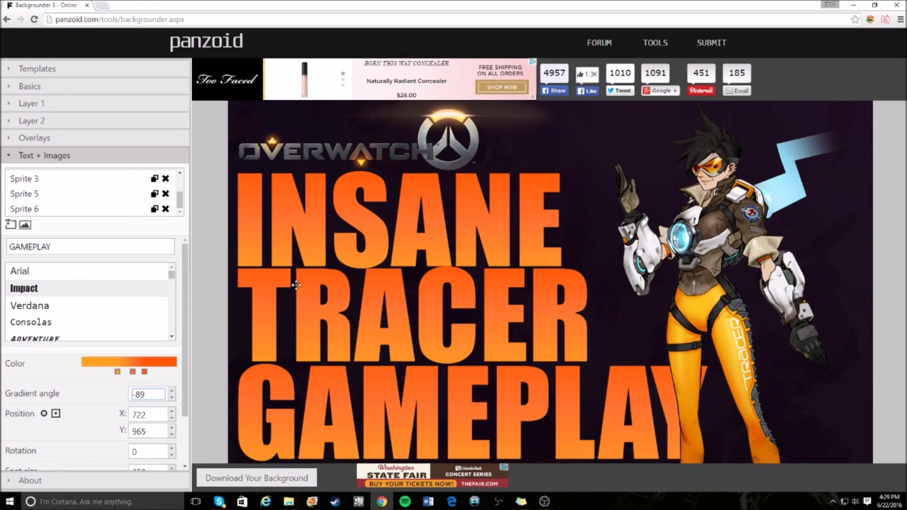
Step: Give the INSANE text a black text border with a thickness of 9
click(372, 290)
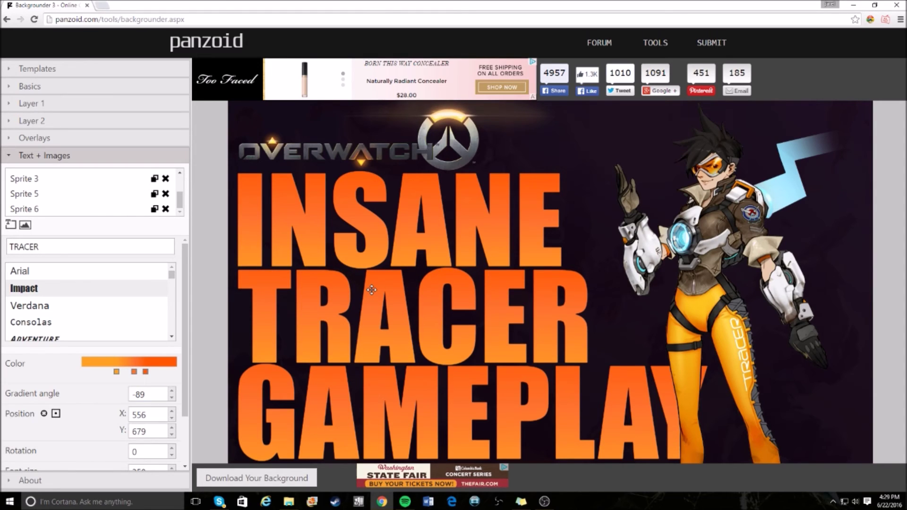
scroll(91, 396, down, 2)
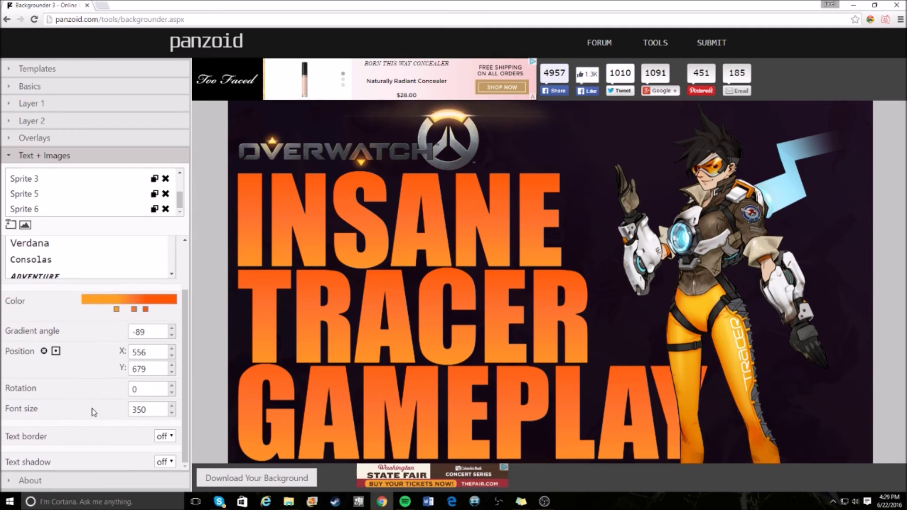
click(348, 206)
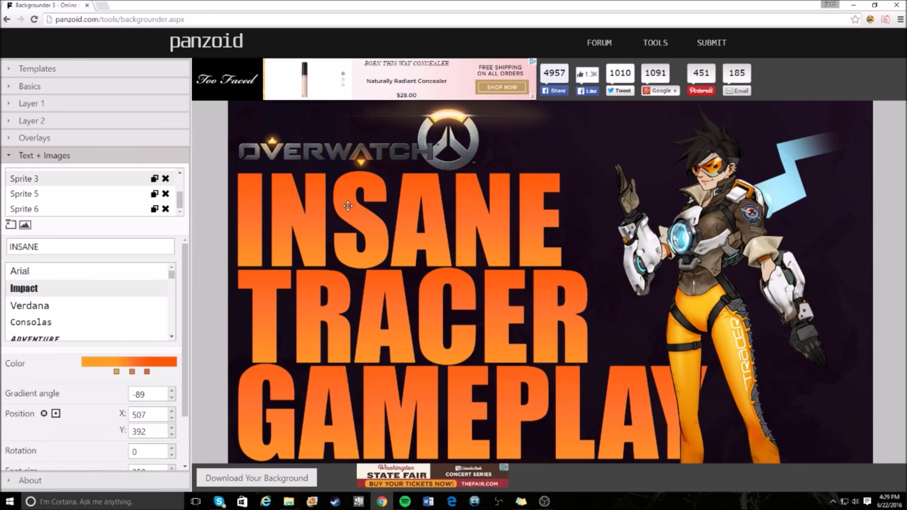
scroll(96, 416, down, 2)
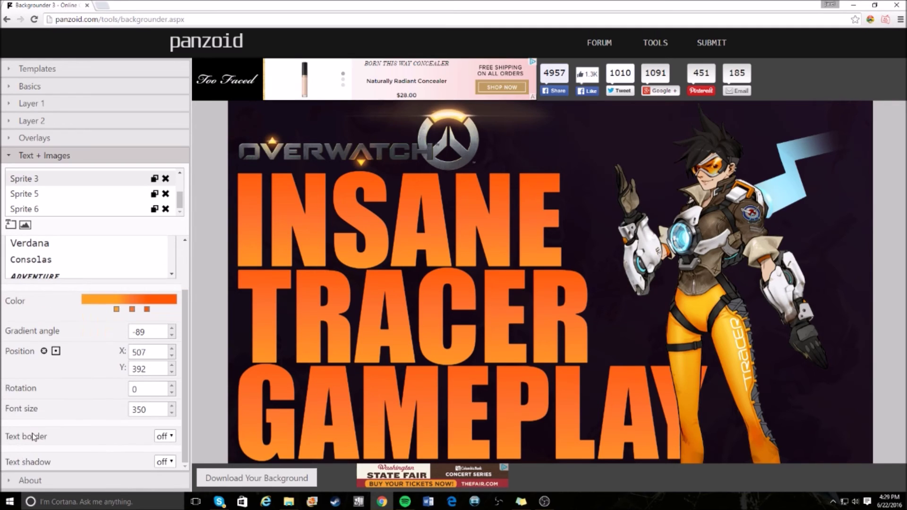
click(165, 436)
click(163, 451)
scroll(104, 443, down, 2)
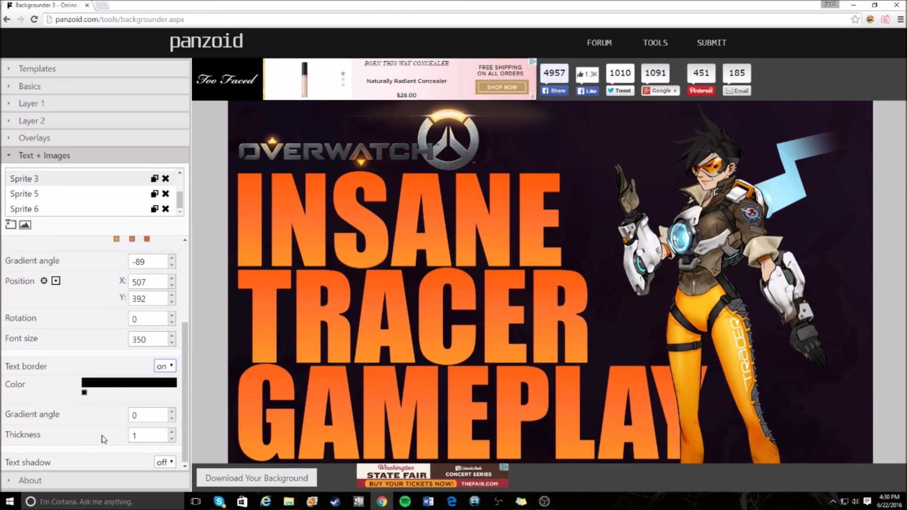
click(172, 432)
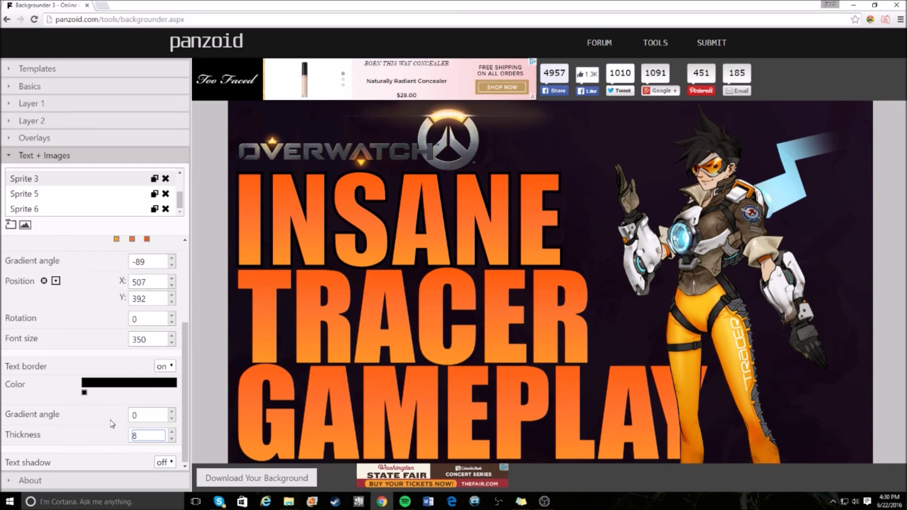
click(173, 431)
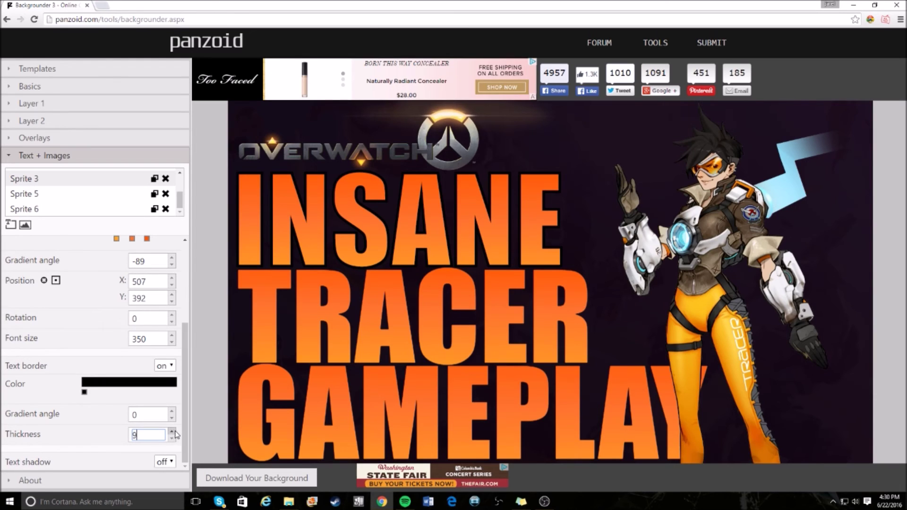
Step: Turn on the text shadow for INSANE and color it light orange (fda13a)
click(172, 462)
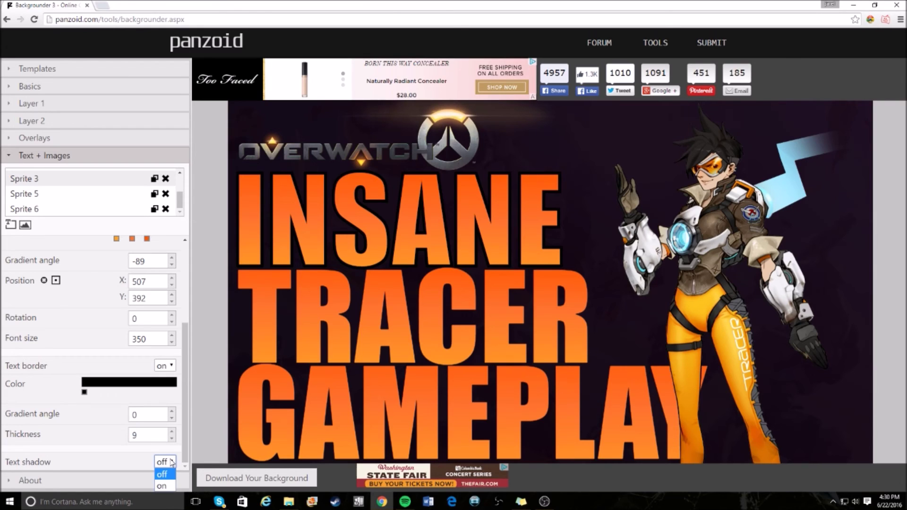
click(164, 486)
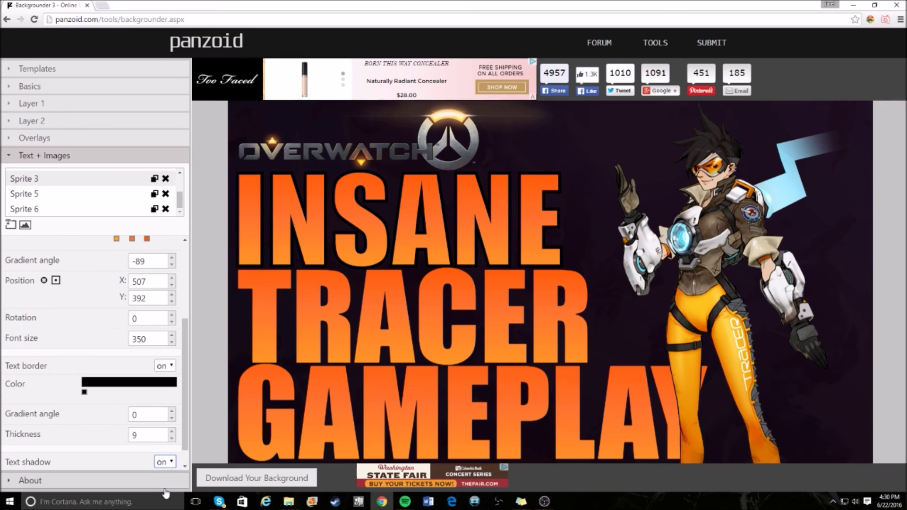
scroll(101, 399, down, 2)
click(168, 401)
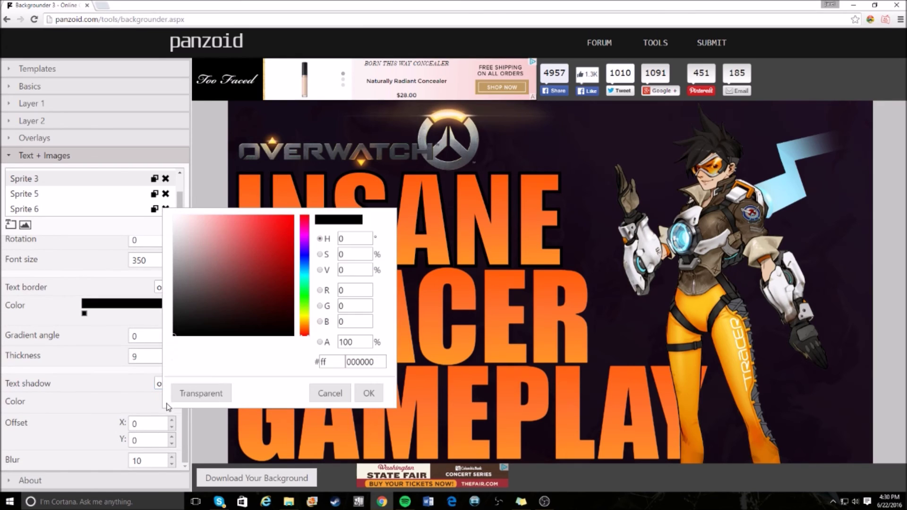
drag(305, 321, 305, 325)
drag(291, 221, 292, 218)
click(266, 221)
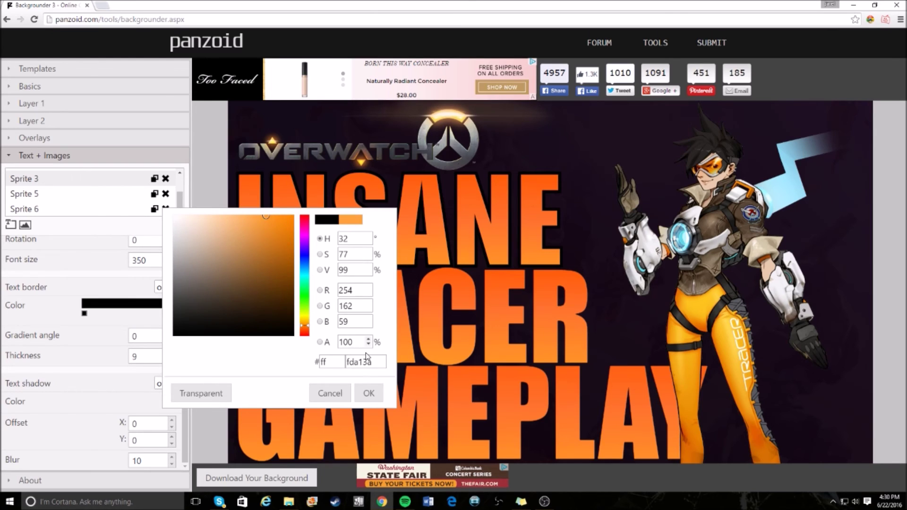
click(367, 392)
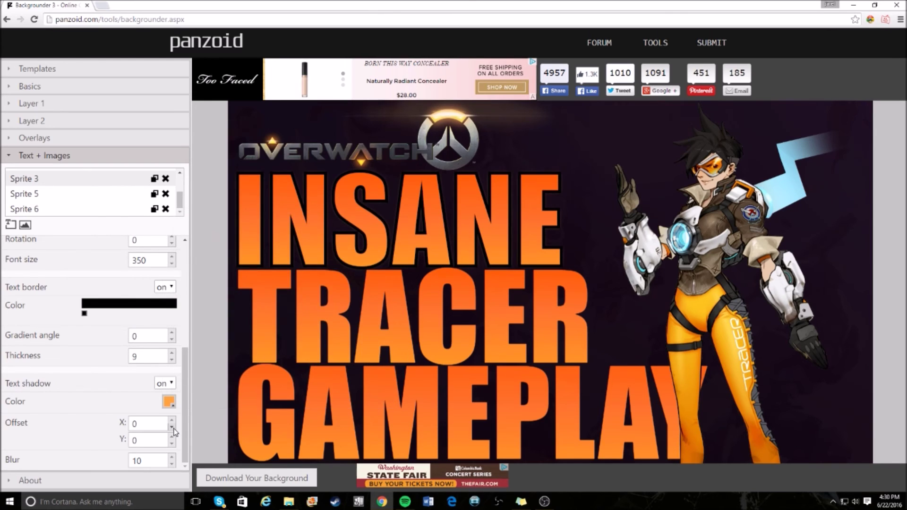
Step: Offset INSANE's text shadow by -1 in X and Y and set its blur to 30
click(171, 427)
click(171, 443)
key(Tab)
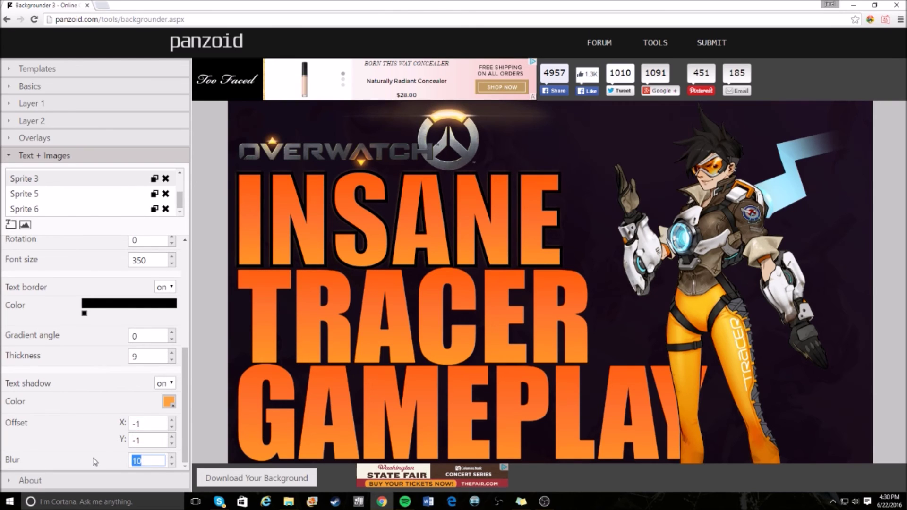
text(30)
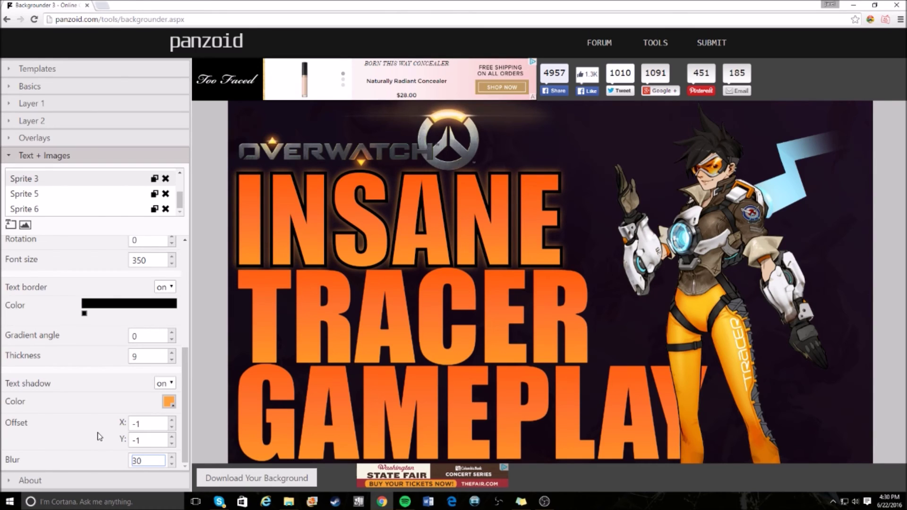
Step: Give the TRACER text a black text border with a thickness of 9
click(269, 312)
scroll(105, 414, down, 2)
click(165, 435)
click(166, 459)
scroll(101, 455, down, 2)
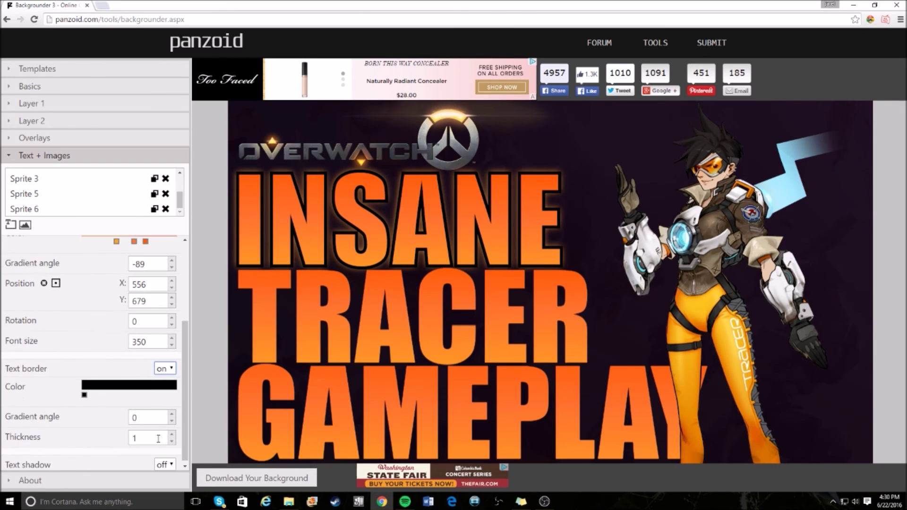
double_click(135, 438)
text(3)
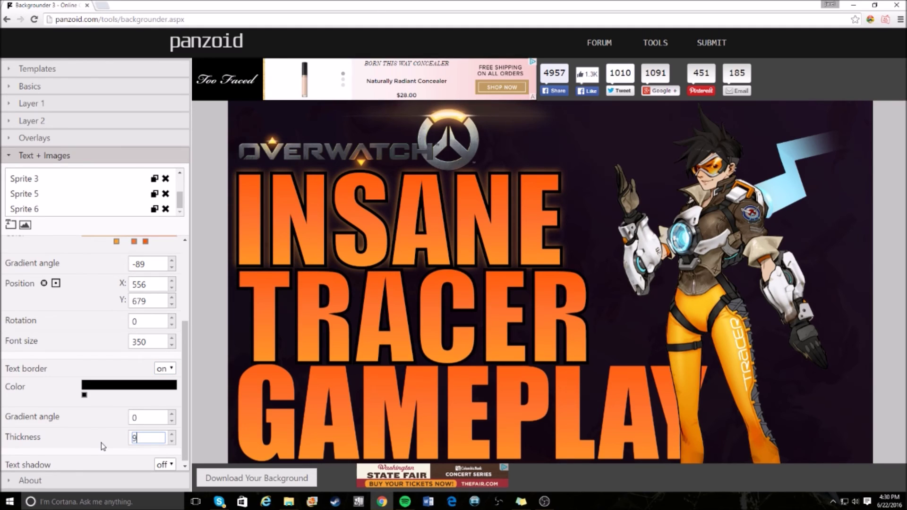
Step: Add an orange text shadow to TRACER with X and Y offsets of -1 and a blur of 30
click(165, 462)
click(163, 481)
scroll(163, 462, down, 2)
click(134, 444)
click(171, 448)
click(172, 465)
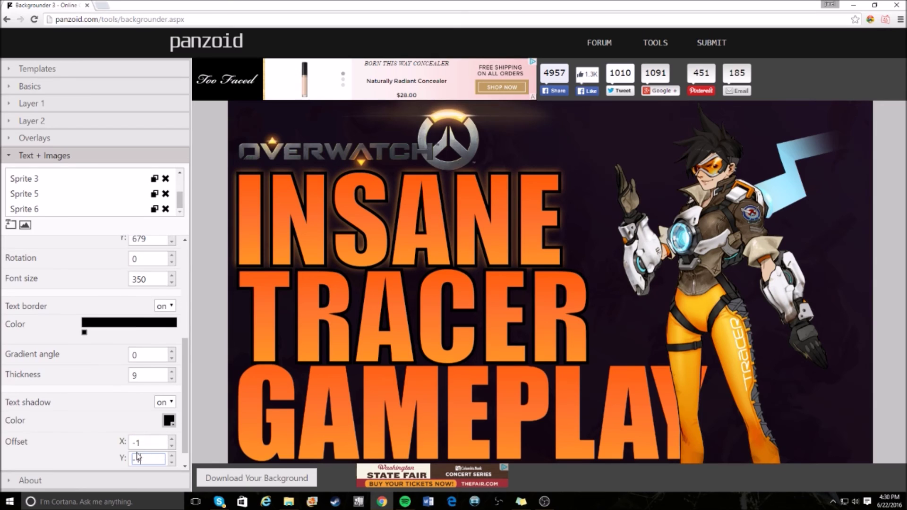
scroll(151, 460, down, 1)
double_click(142, 461)
text(30)
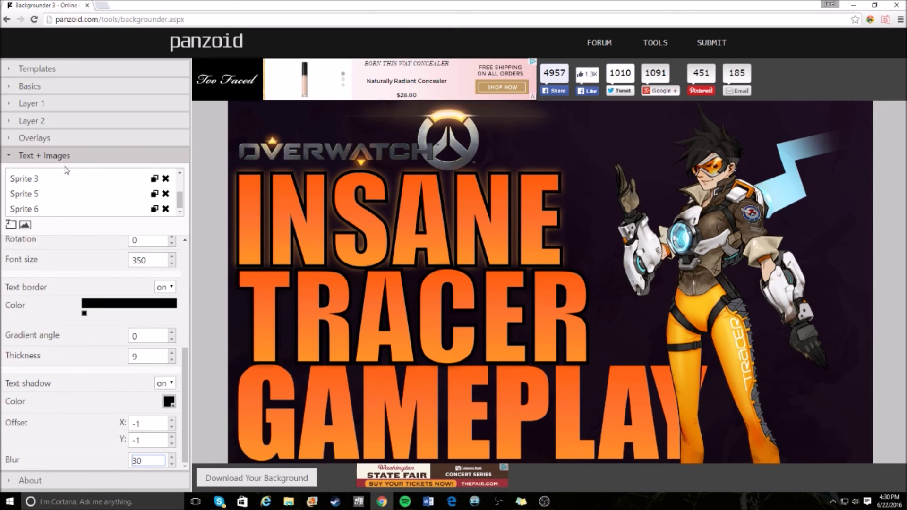
click(168, 402)
click(369, 393)
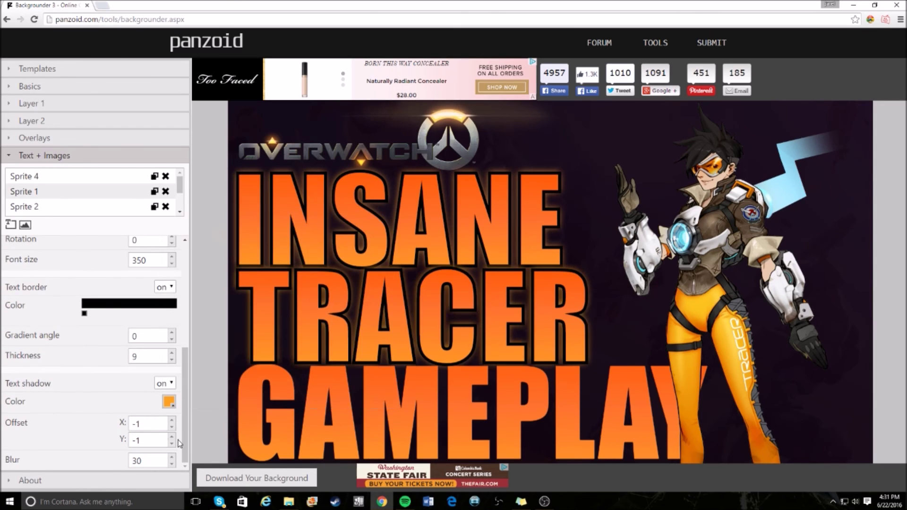
Step: Give the GAMEPLAY text a black text border with a thickness of 9
click(344, 400)
scroll(156, 415, down, 3)
click(164, 436)
click(162, 461)
scroll(94, 402, down, 3)
double_click(136, 444)
text(9)
Step: Turn on the text shadow for GAMEPLAY and color it orange
scroll(71, 453, down, 1)
click(163, 464)
click(161, 485)
scroll(142, 425, down, 2)
click(162, 437)
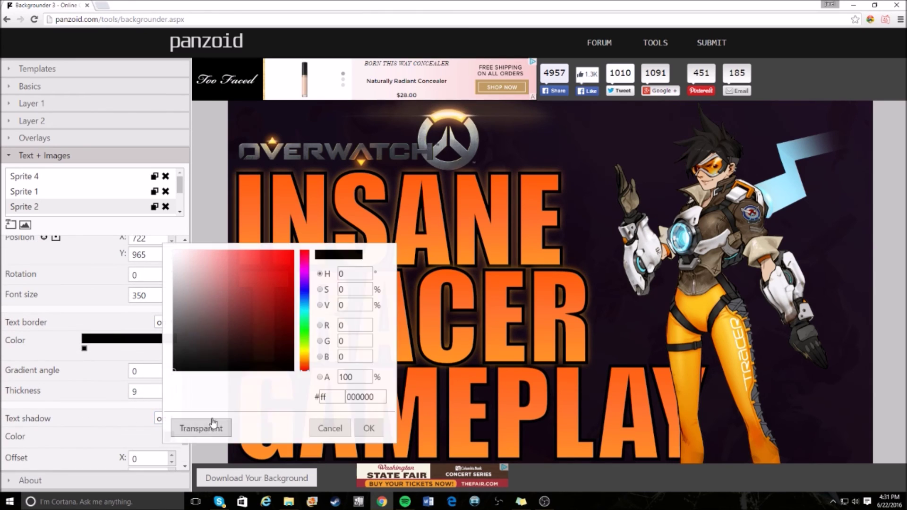
click(303, 362)
drag(259, 272, 260, 250)
click(362, 427)
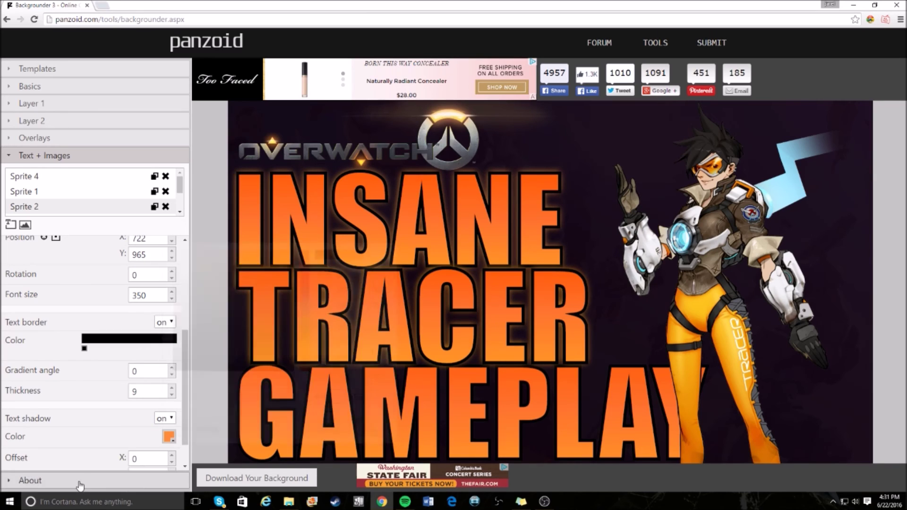
Step: Offset GAMEPLAY's text shadow by -1 in X and Y and set its blur to 30
scroll(141, 455, down, 1)
click(172, 428)
click(171, 445)
key(Tab)
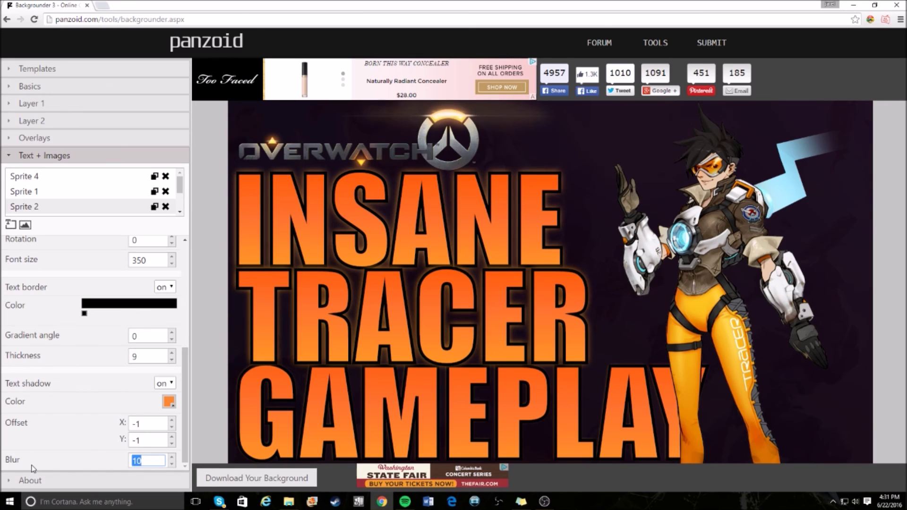
text(30)
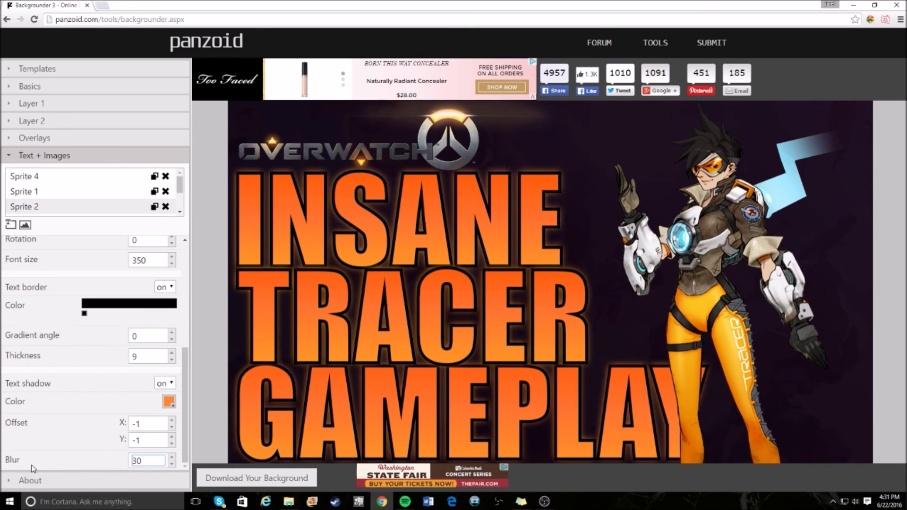
Step: Nudge INSANE slightly up and raise the Overwatch wordmark to X 327, Y 115, together with the round logo beside it
click(444, 210)
click(440, 295)
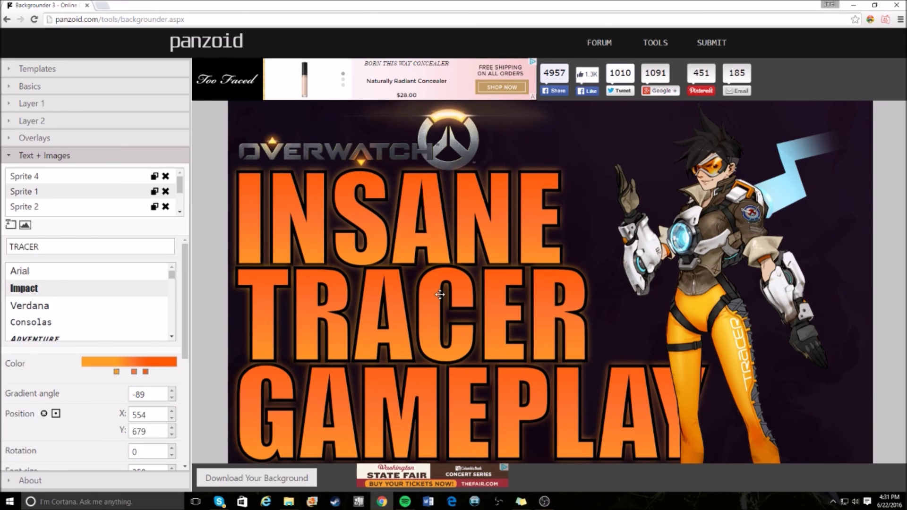
click(393, 151)
drag(394, 150, 465, 136)
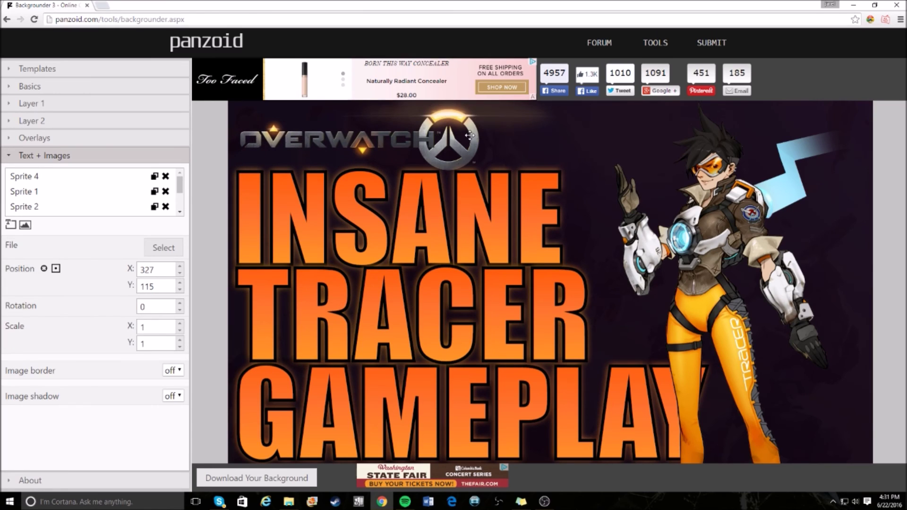
scroll(465, 136, down, 2)
Step: Even out the spacing of the three title words, placing INSANE at about X 511, Y 379 and GAMEPLAY at X 716, Y 965
click(417, 229)
scroll(418, 229, up, 2)
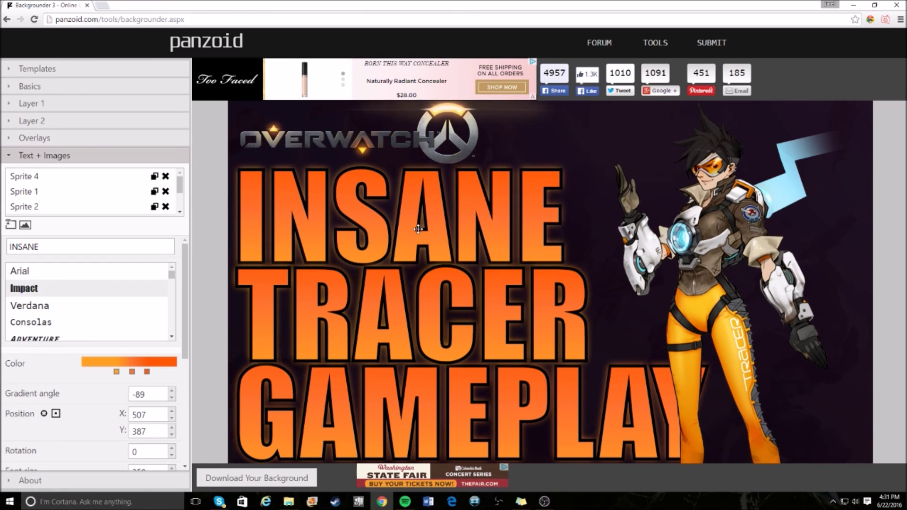
click(413, 393)
scroll(414, 396, up, 2)
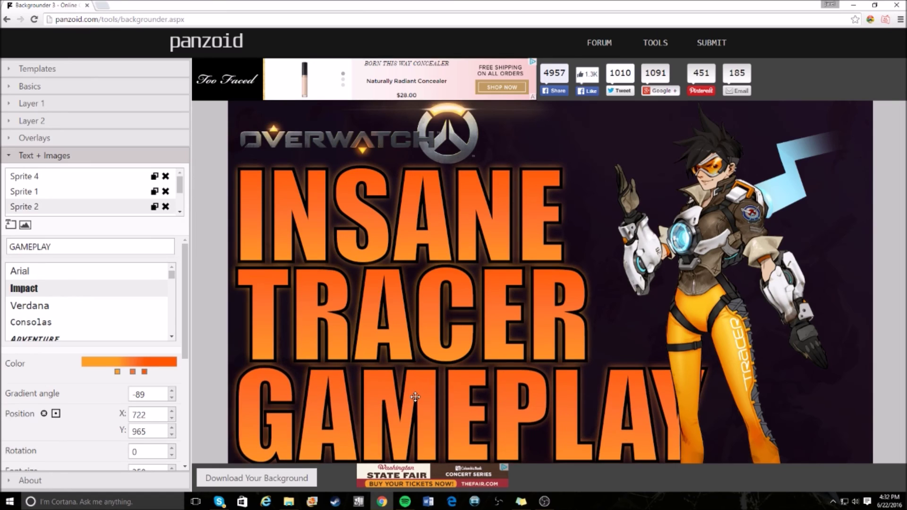
click(414, 330)
scroll(413, 330, up, 2)
click(412, 241)
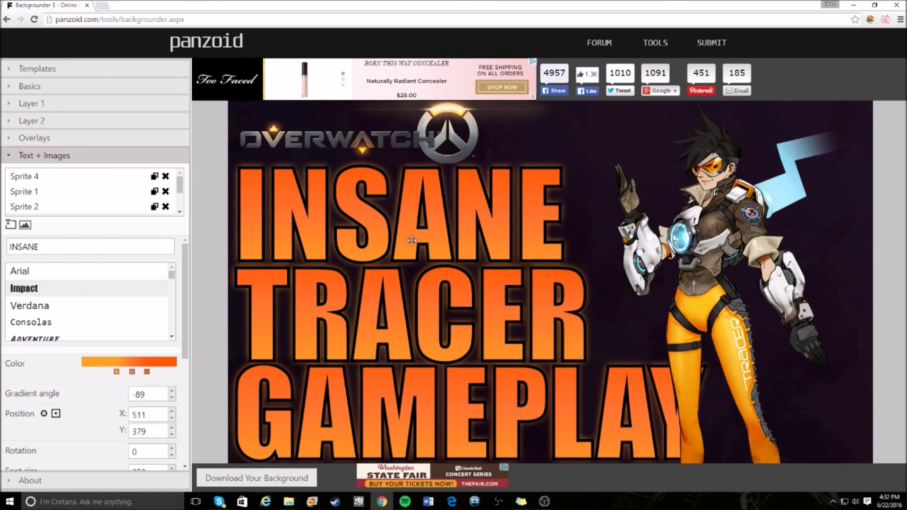
click(290, 298)
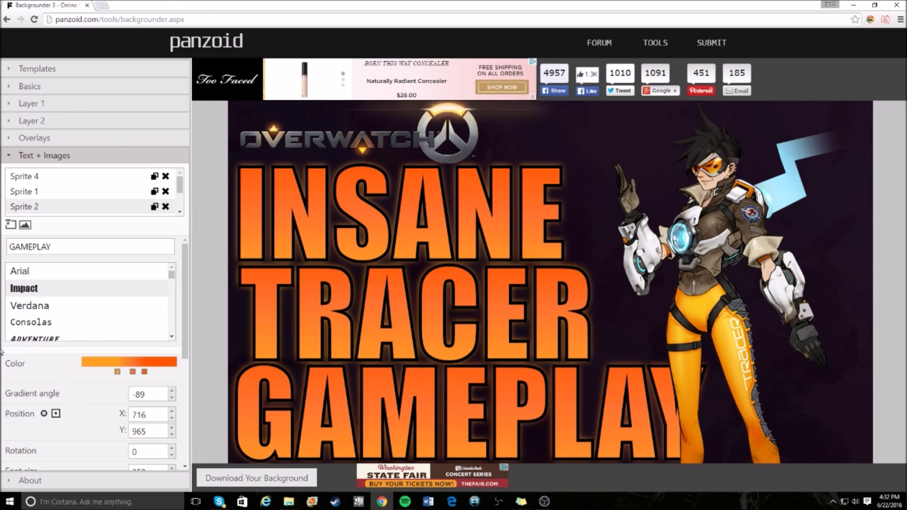
Step: Set the opacity of the Layer 1 background image to 0.32
click(39, 105)
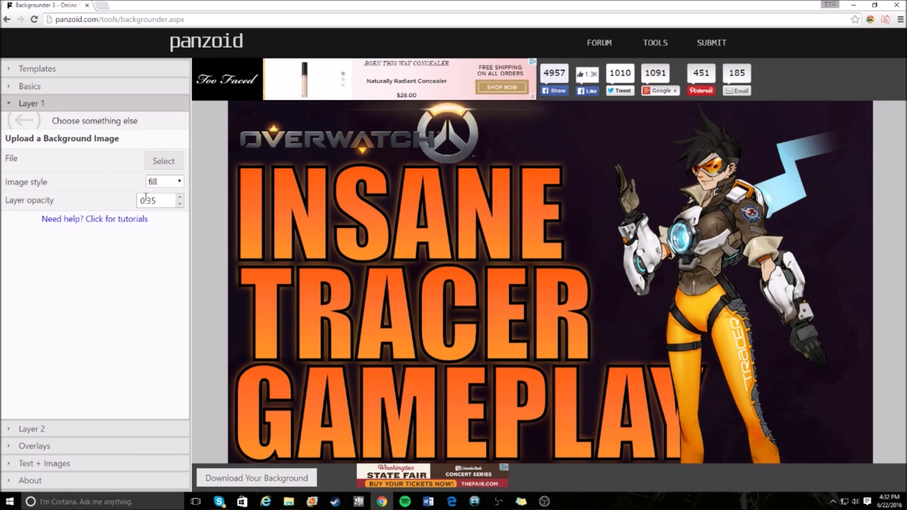
drag(160, 201, 148, 205)
text(29)
drag(161, 206, 149, 207)
text(32)
click(133, 243)
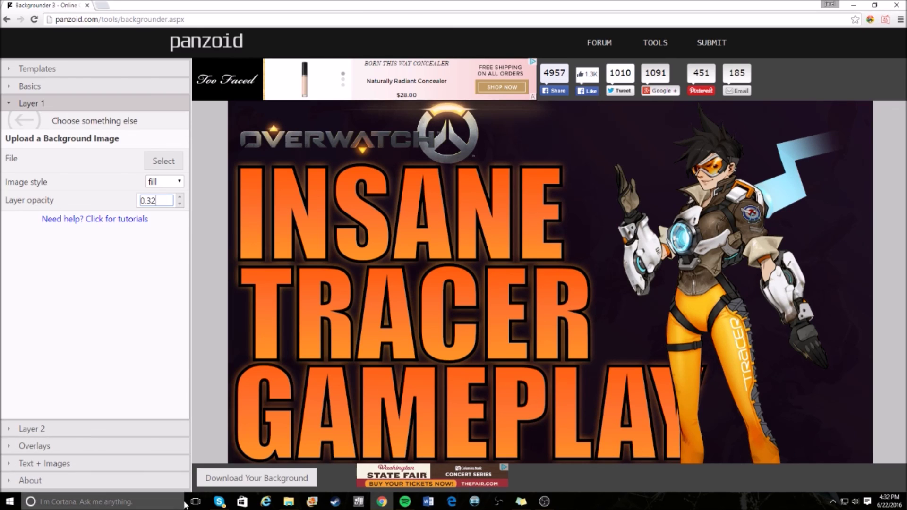
Step: Render the finished background and start its download
click(224, 479)
click(282, 478)
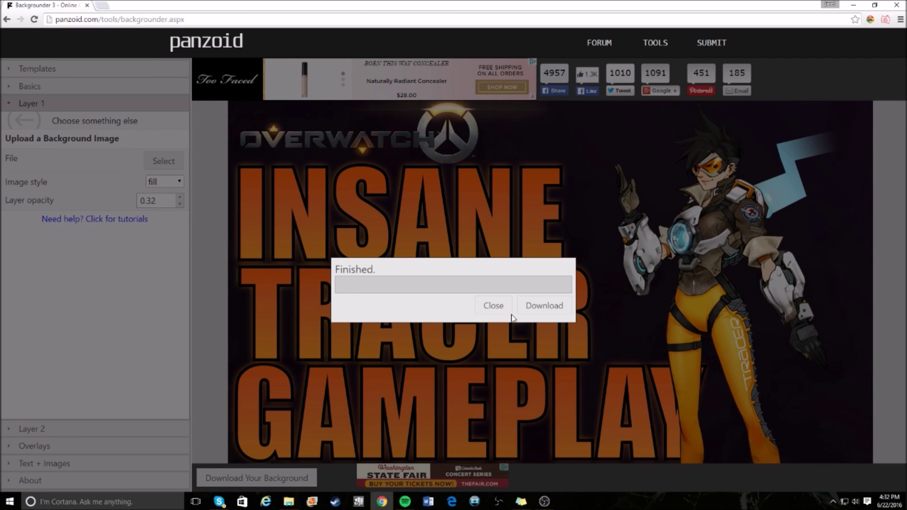
click(546, 307)
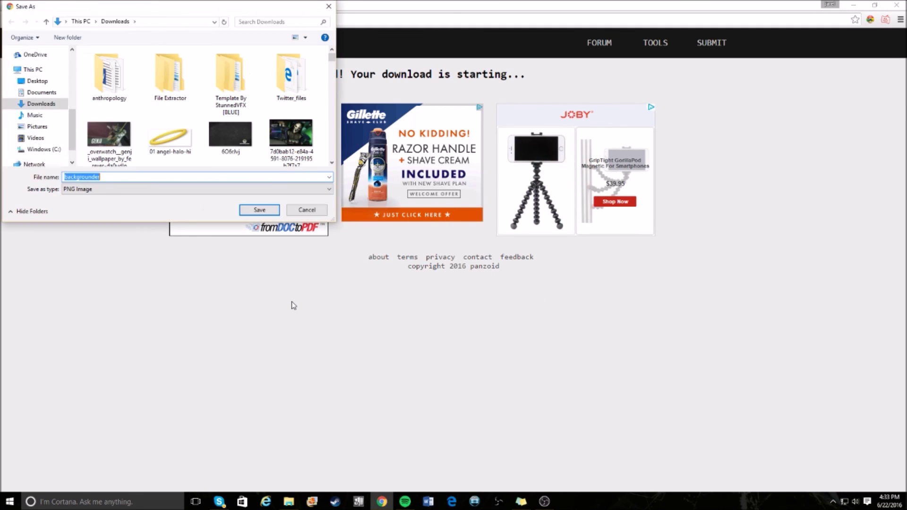
Step: Save the PNG image in Downloads as THUMBNAILTRACER and open the downloaded file
click(170, 176)
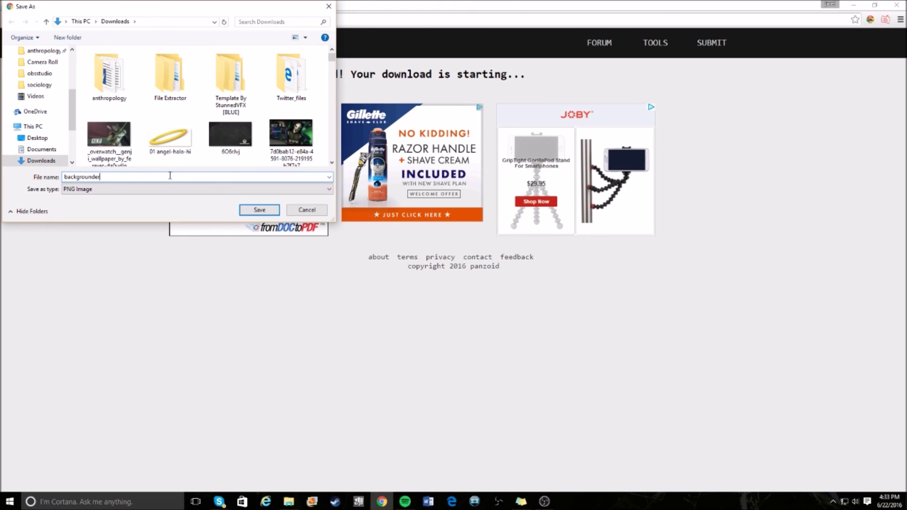
drag(145, 176, 36, 179)
text(THUMBNAILTR)
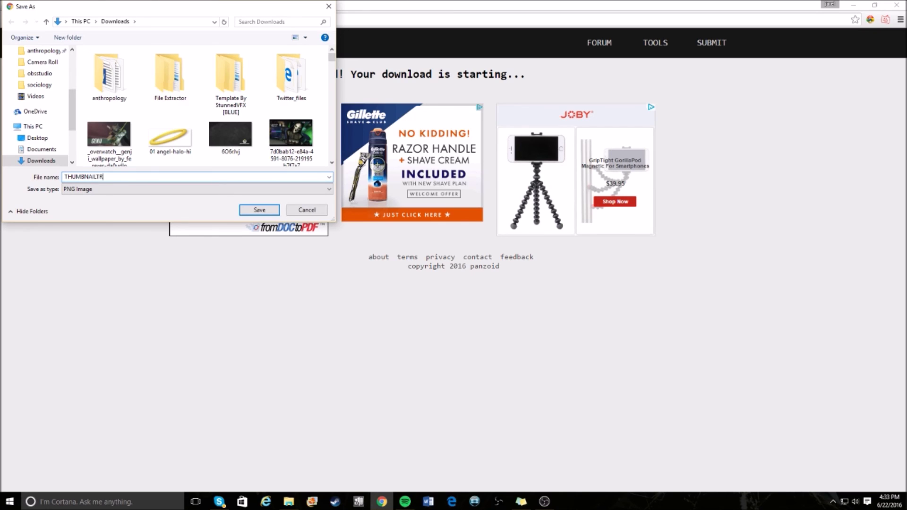
text(ACEER)
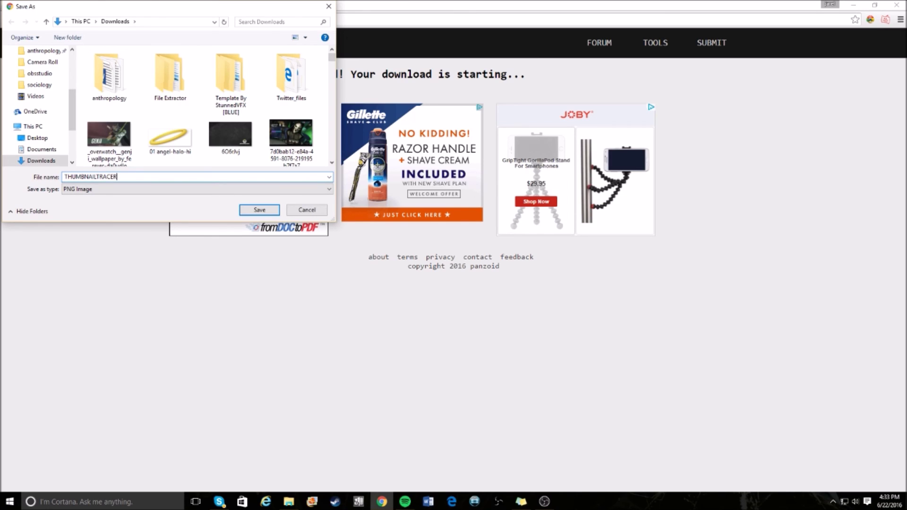
key(Return)
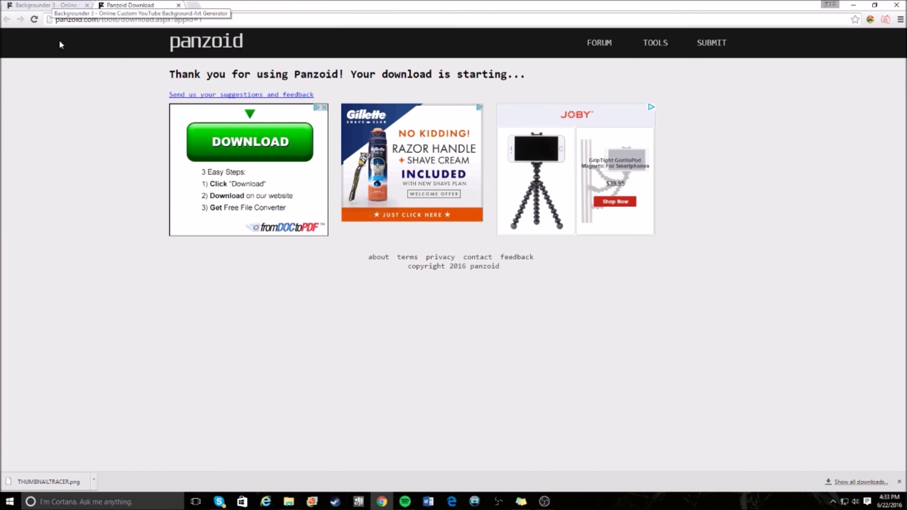
click(70, 482)
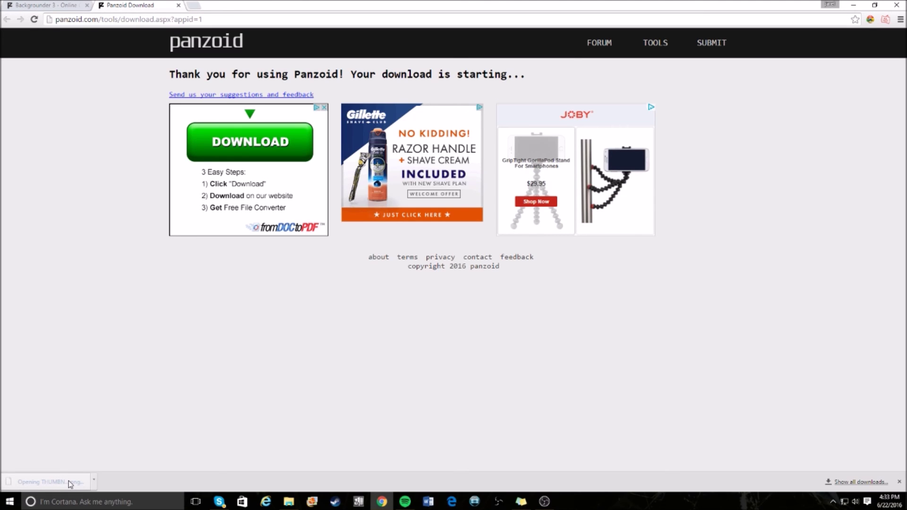